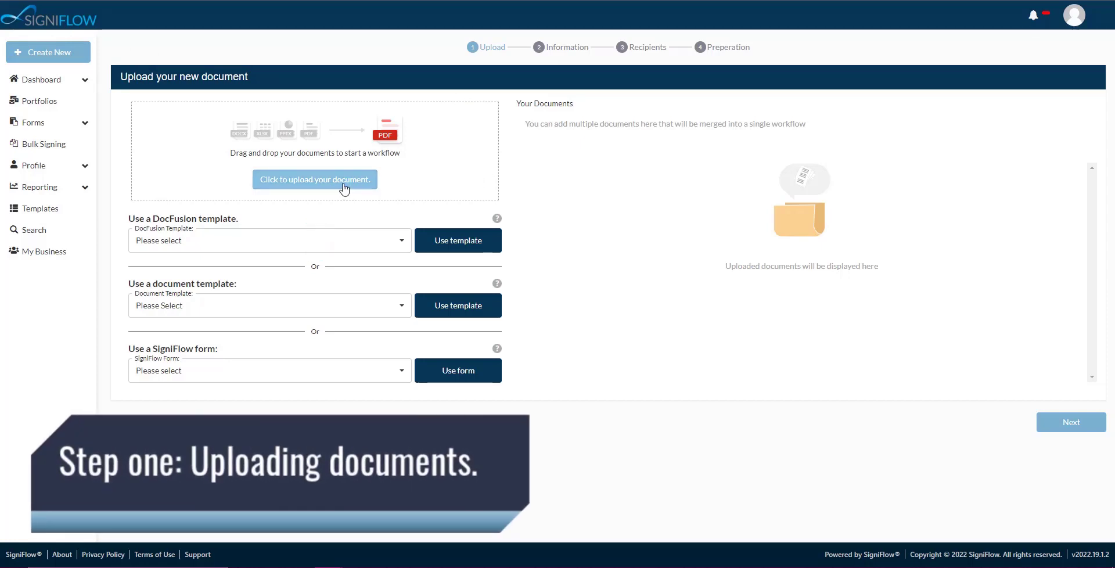
Upload Agreement Contract(Short).docx from the Videos folder as the first document of the workflow.
left_click(344, 184)
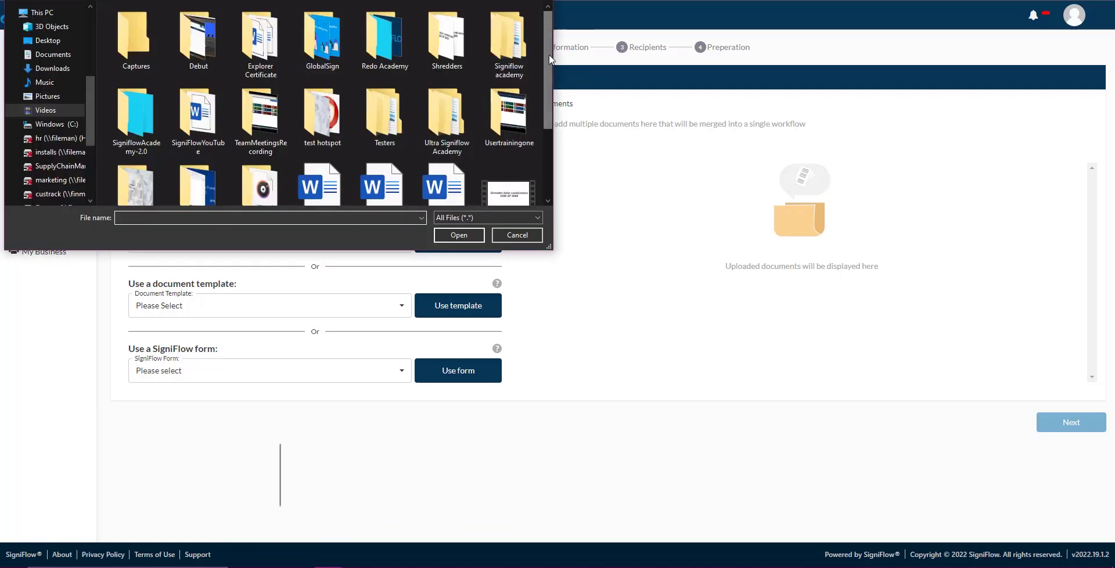
scroll(470, 170, "down", 2)
left_click(384, 113)
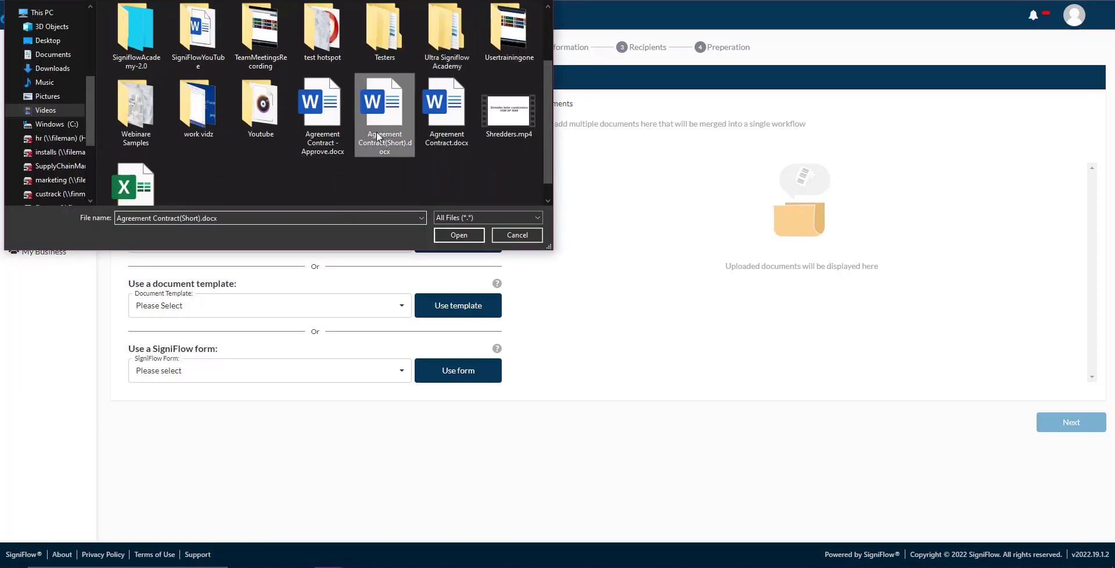
left_click(457, 236)
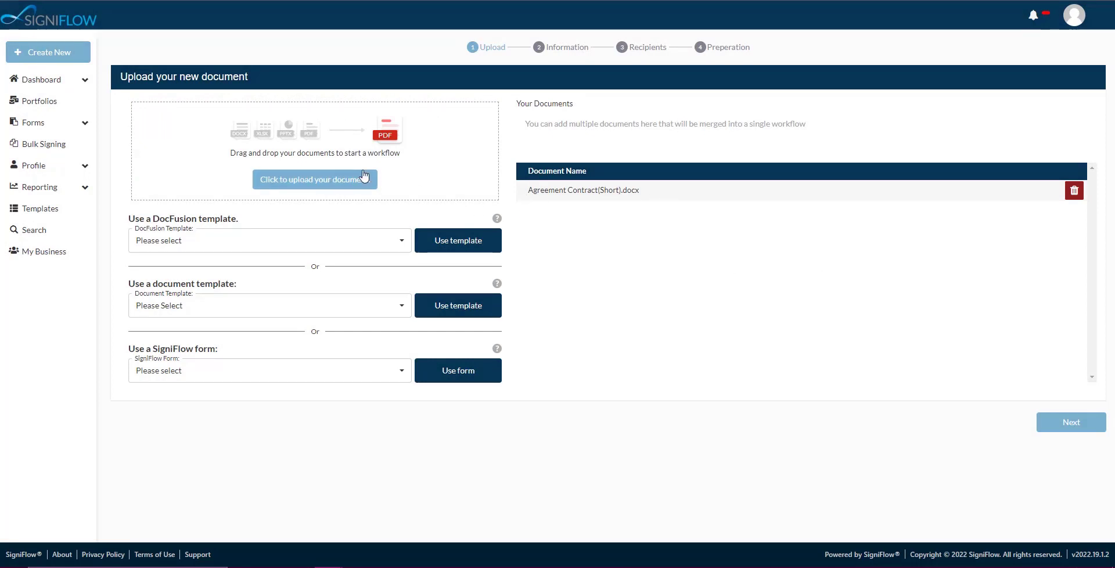
Upload Agreement Contract.docx as a second document and order it ahead of Agreement Contract(Short).docx.
left_click(325, 181)
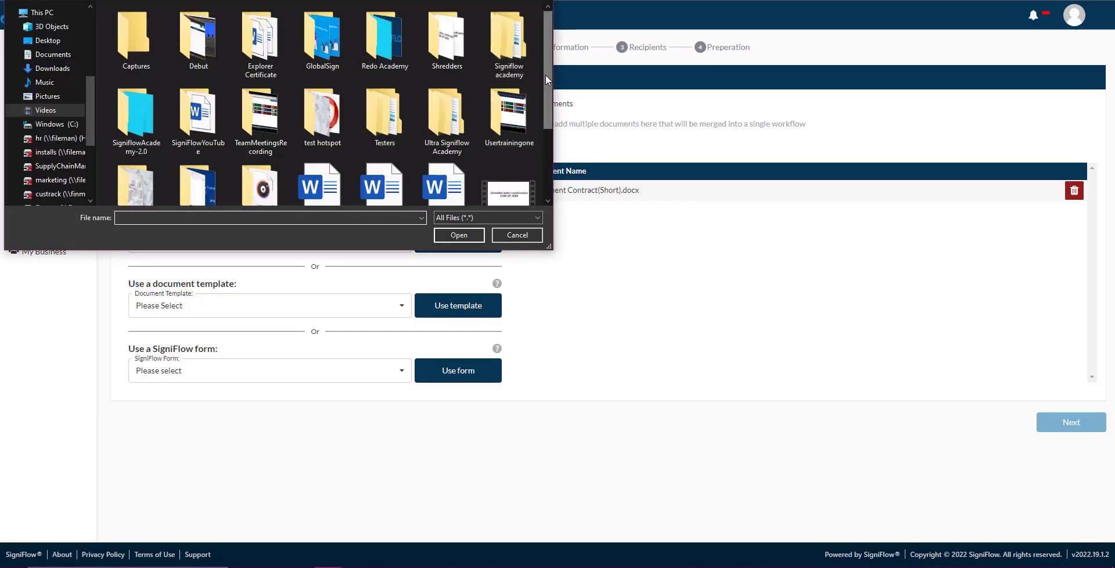
scroll(528, 99, "down", 1)
left_click(451, 129)
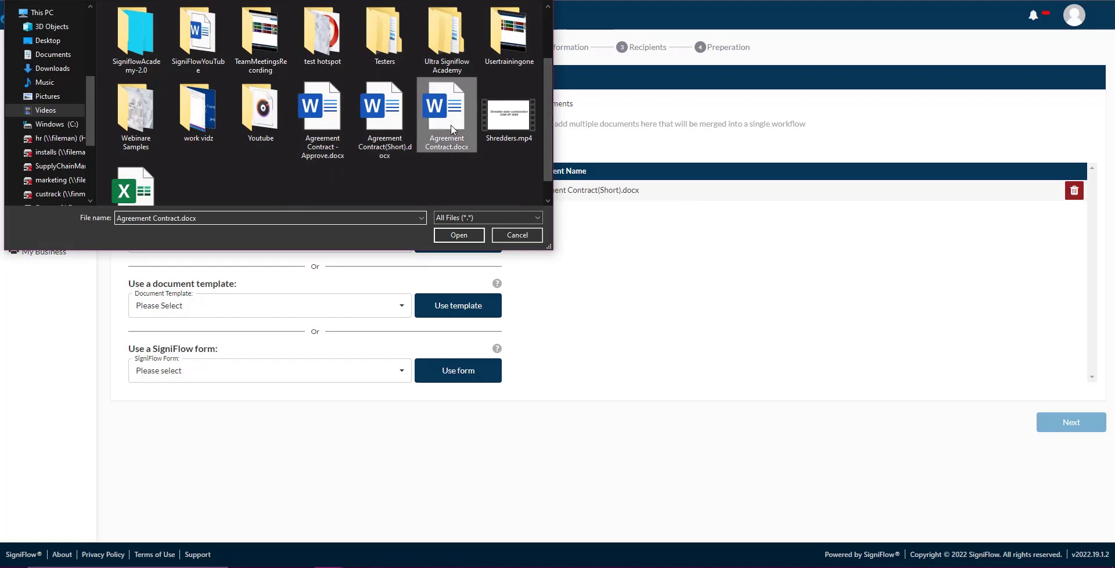
left_click(458, 236)
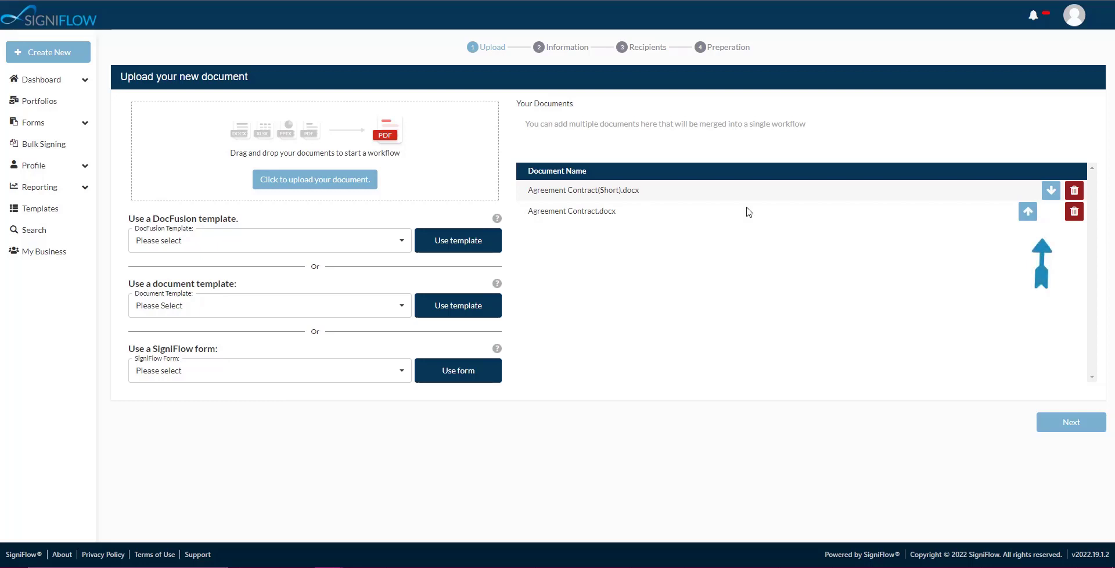
left_click(1052, 191)
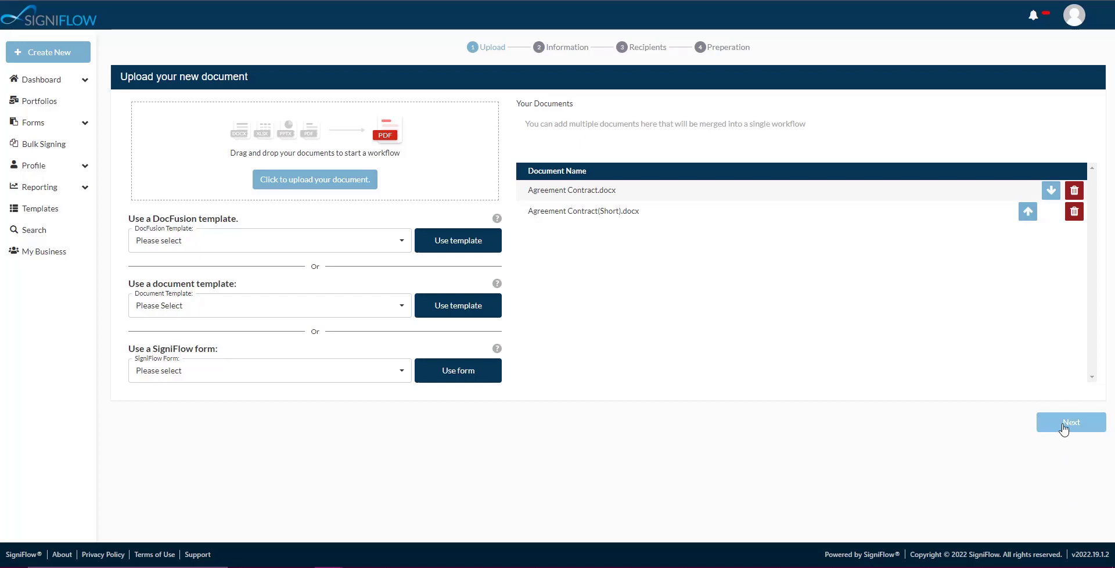
Proceed to the document information and rename the merged document to Standard Agreement Contract.docx.
left_click(1063, 428)
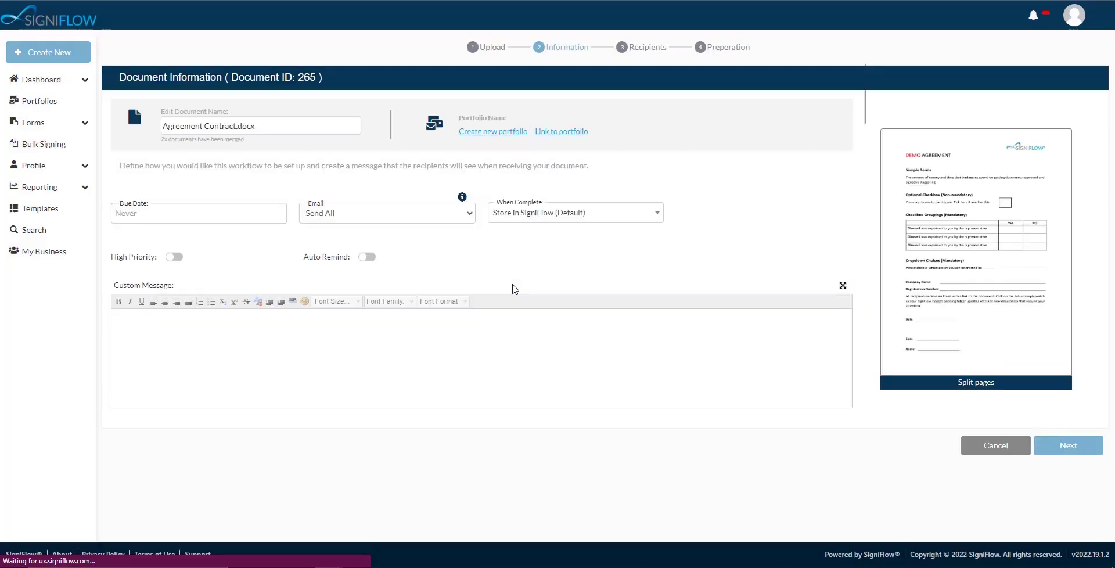
left_click(236, 126)
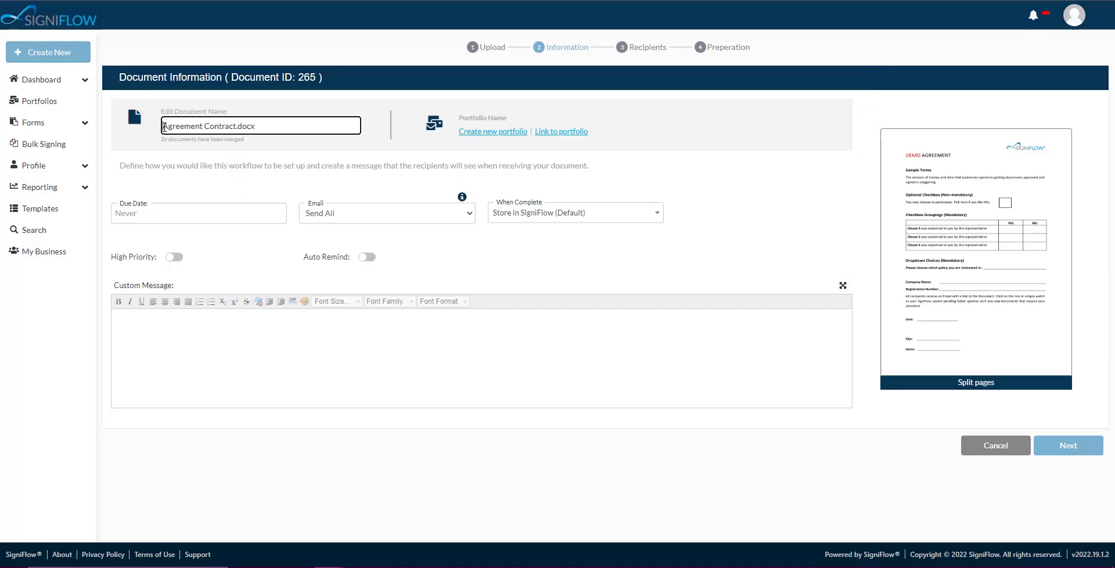
type("Standard")
Set the document's due date to 15 Sep 2022 and enable Auto Expire.
left_click(181, 218)
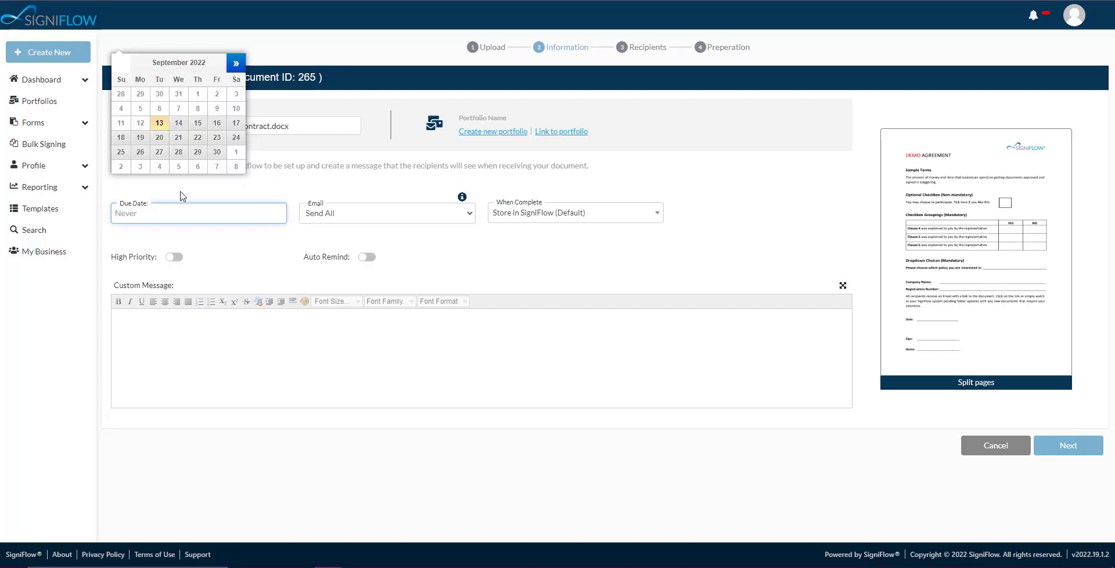
left_click(203, 124)
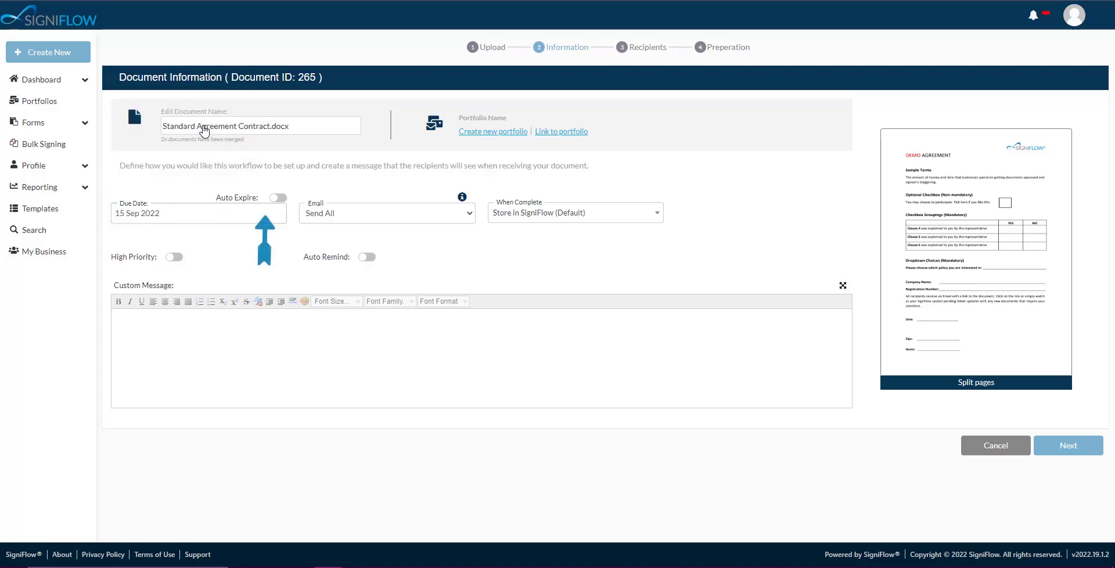
left_click(276, 200)
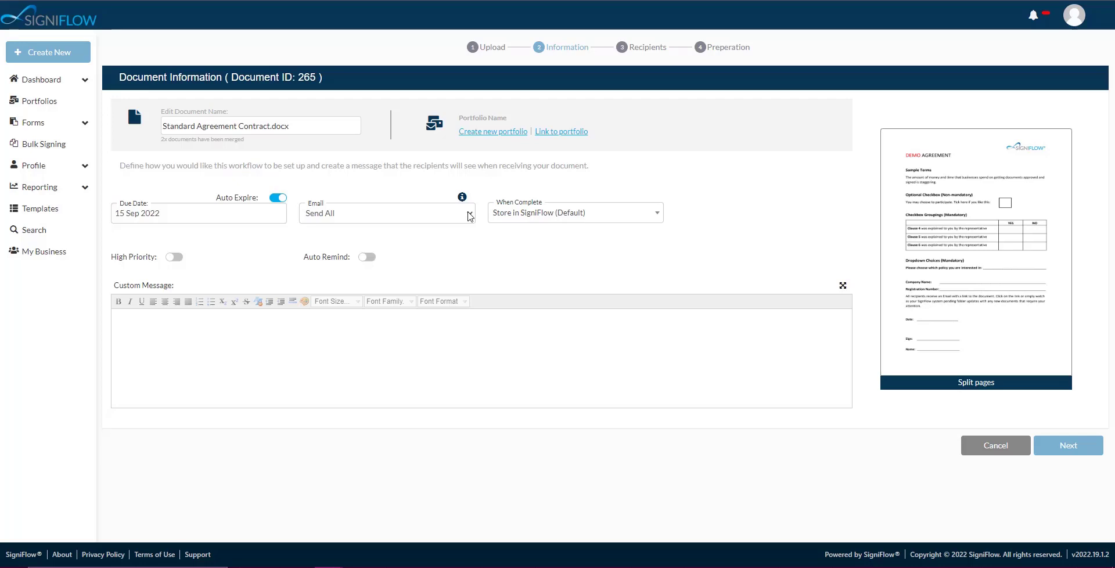
Choose Send All for the workflow emails and Store in SigniFlow (Default) as the completion action.
mouse_move(465, 200)
left_click(469, 216)
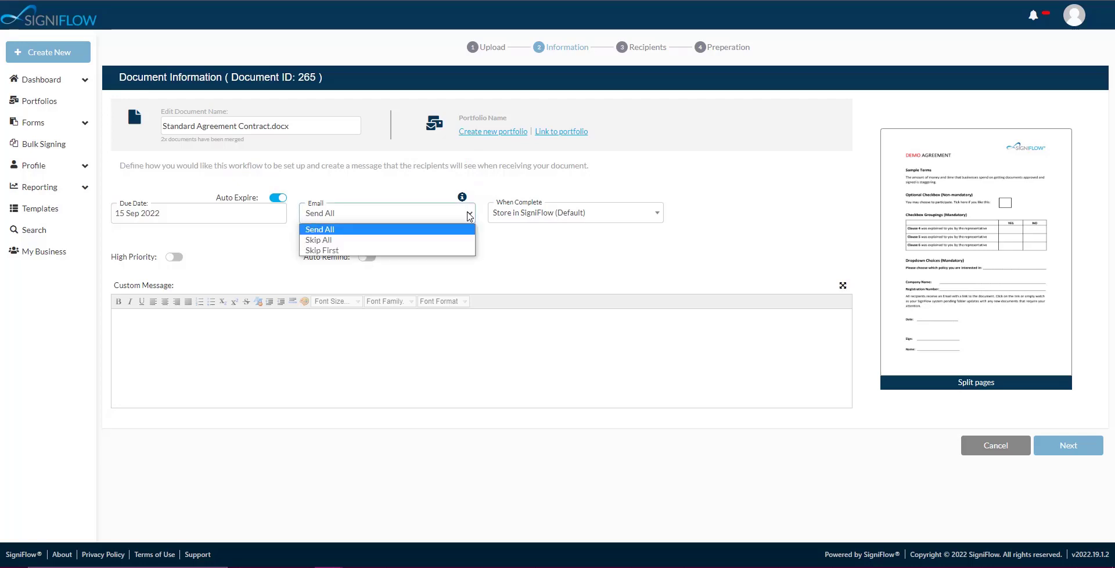
left_click(326, 233)
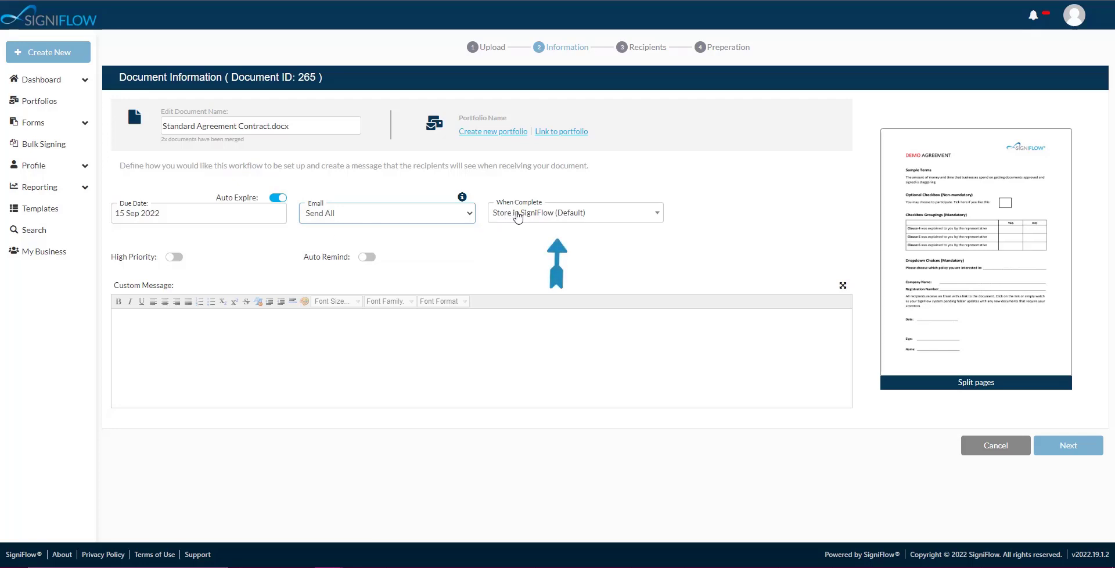
left_click(651, 219)
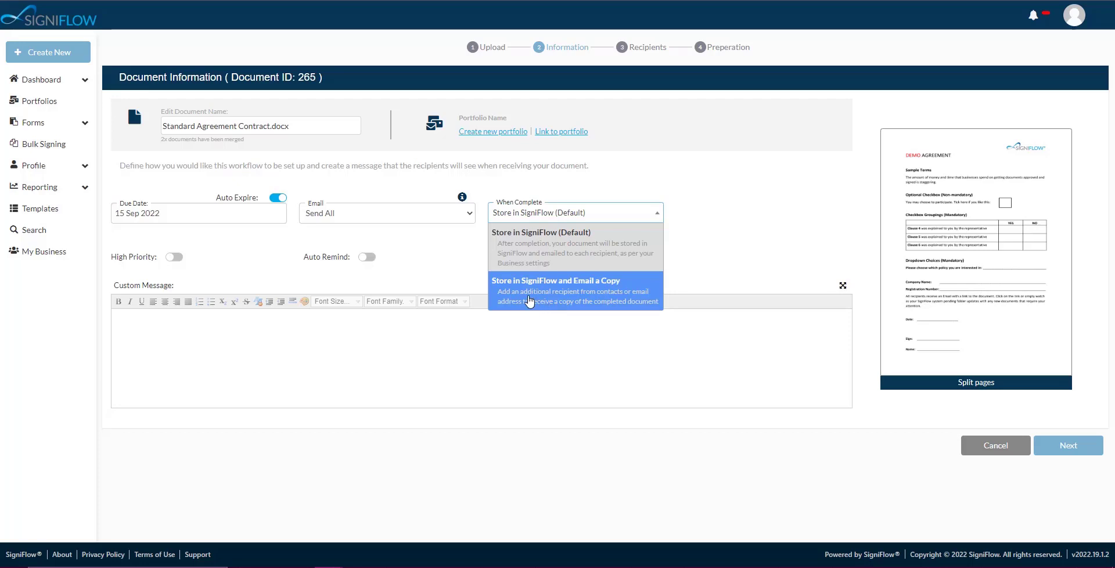
left_click(545, 238)
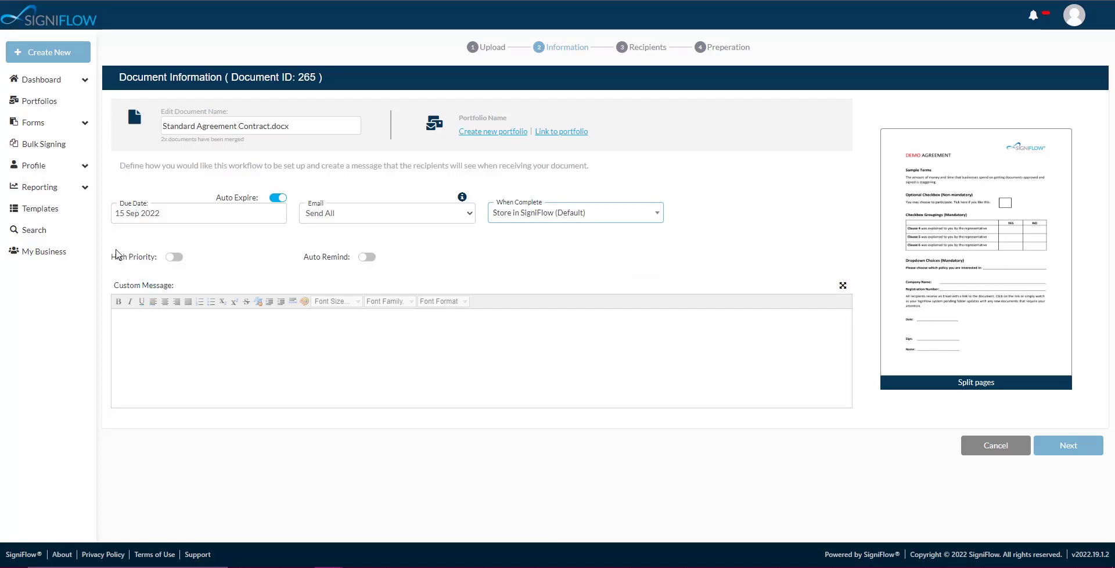
Enable High Priority and Auto Remind, and enter the custom message "How to create a basic workflow.".
left_click(169, 259)
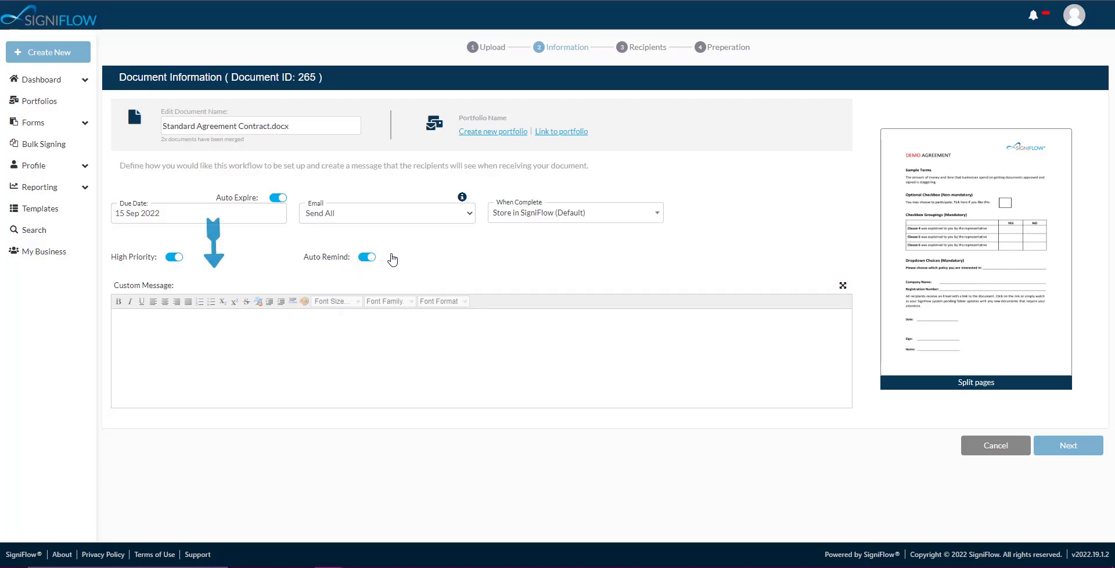
left_click(146, 317)
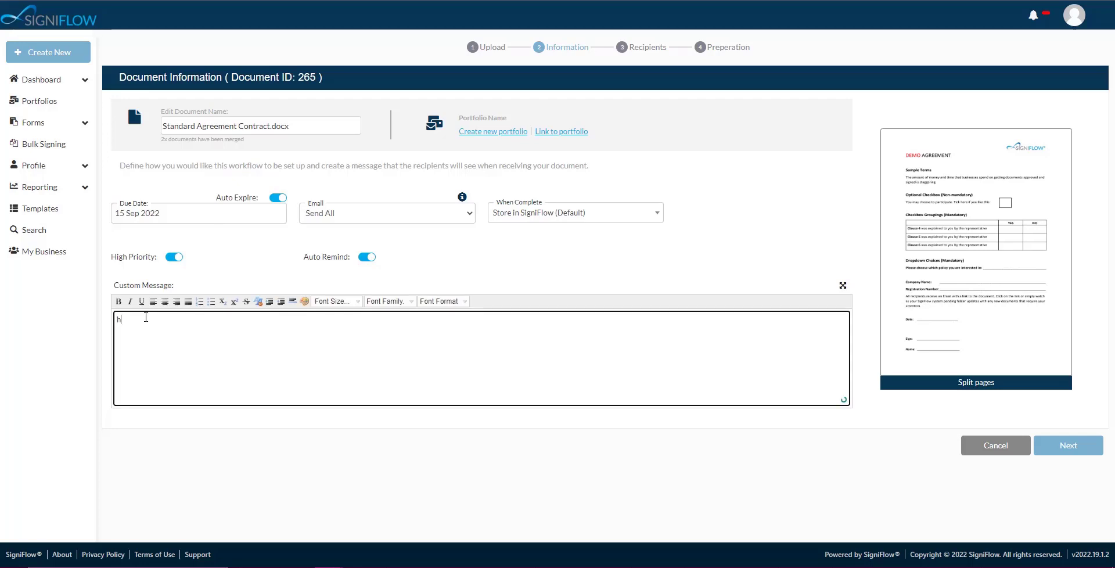
type("how to create a basic")
left_click(121, 319)
key("BackSpace")
type("H")
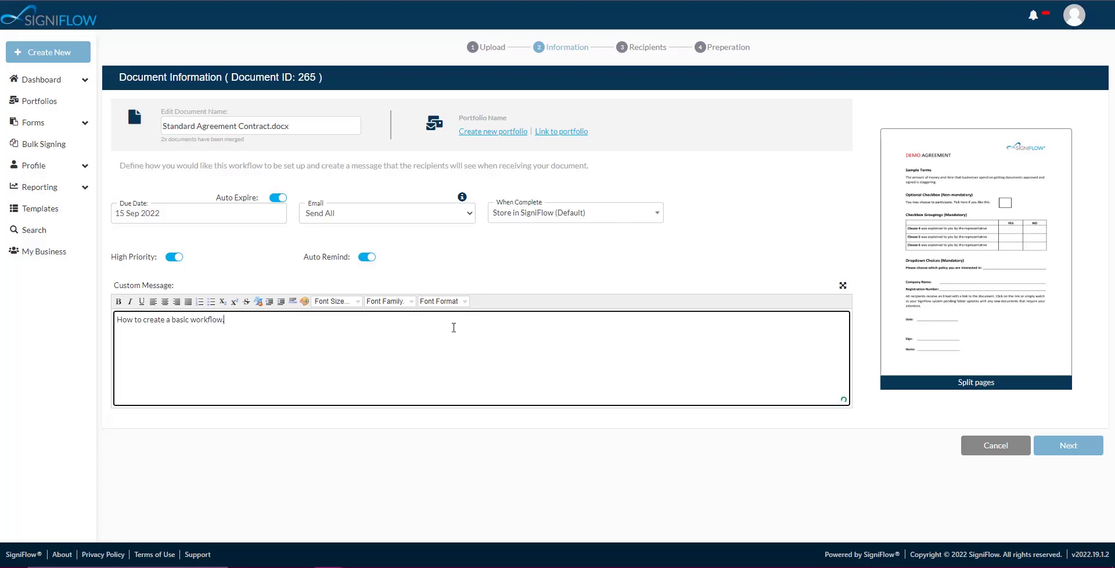
left_click(753, 222)
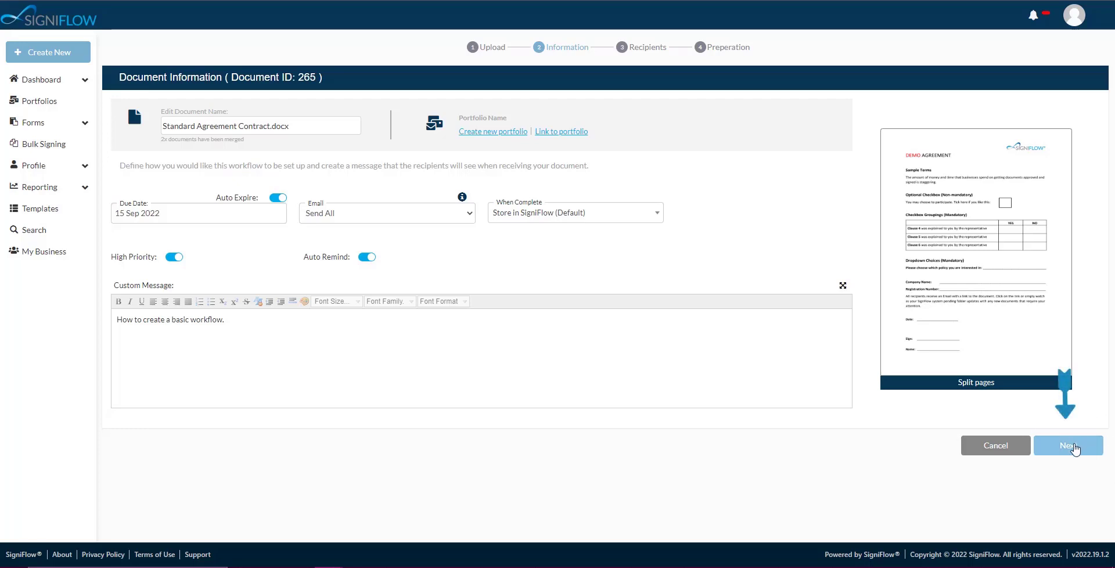
Proceed to the recipients and add yourself as an individual with the Sign Document action and an Electronic signature.
left_click(1072, 446)
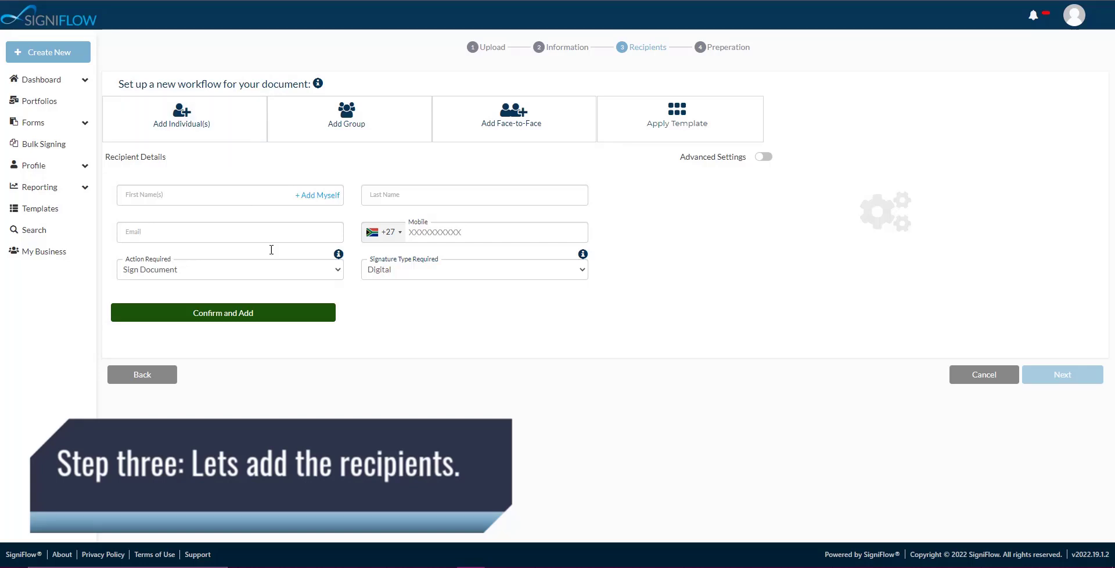
left_click(206, 131)
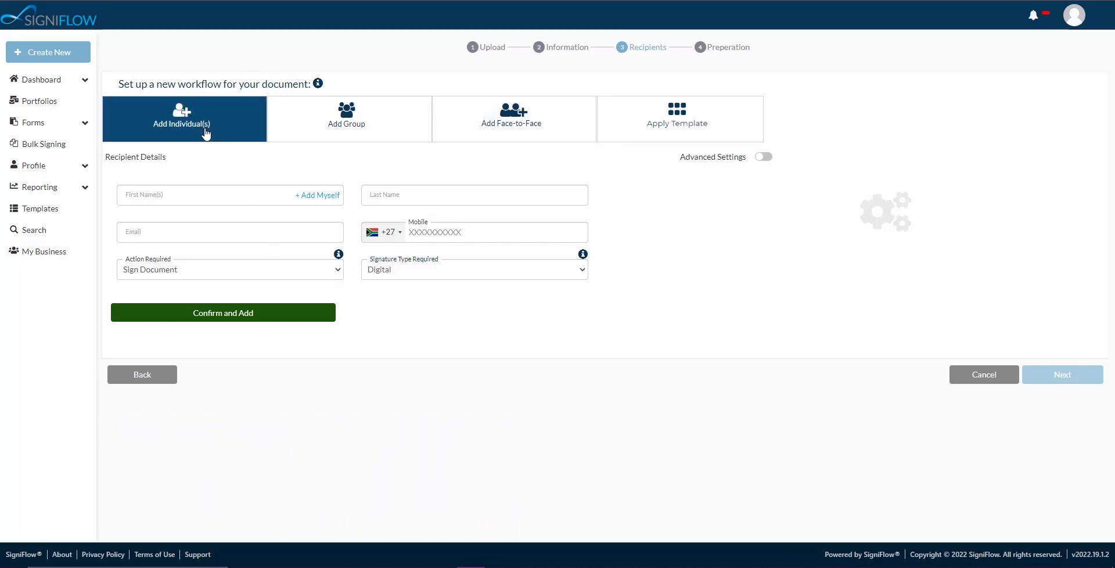
left_click(205, 131)
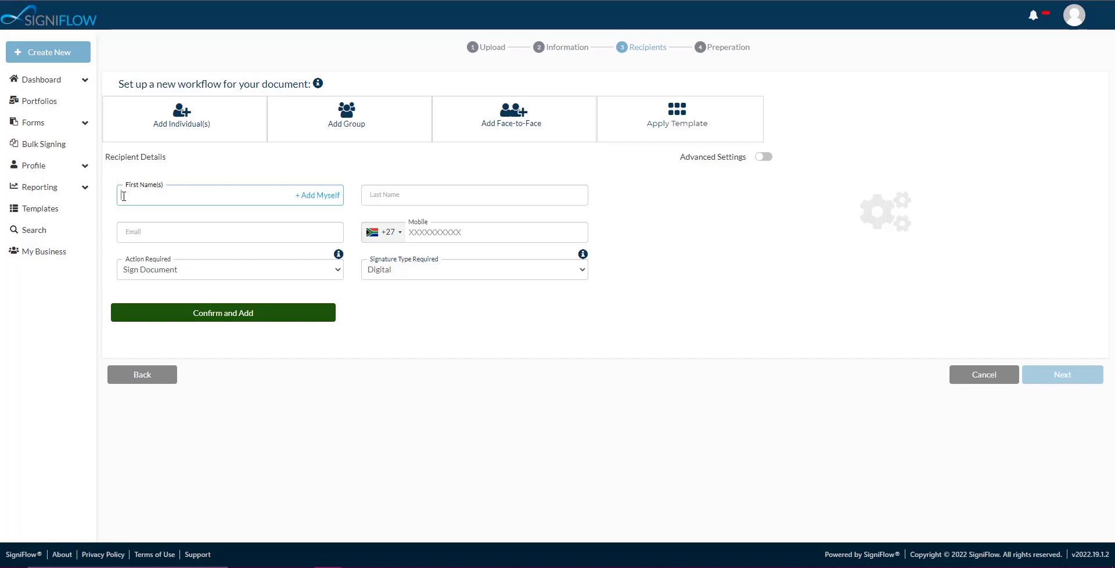
left_click(314, 199)
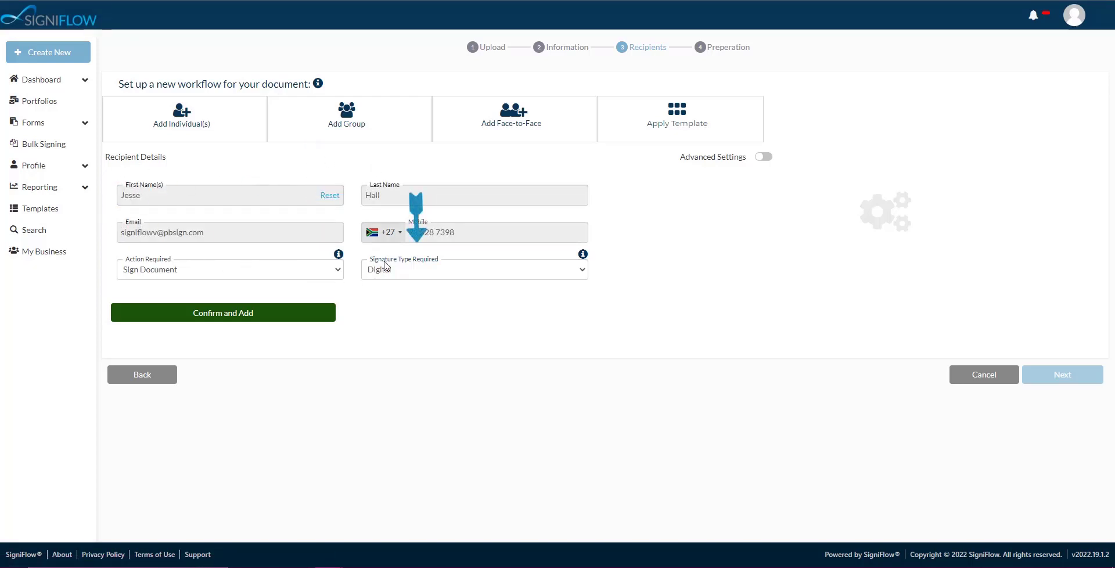
mouse_move(583, 257)
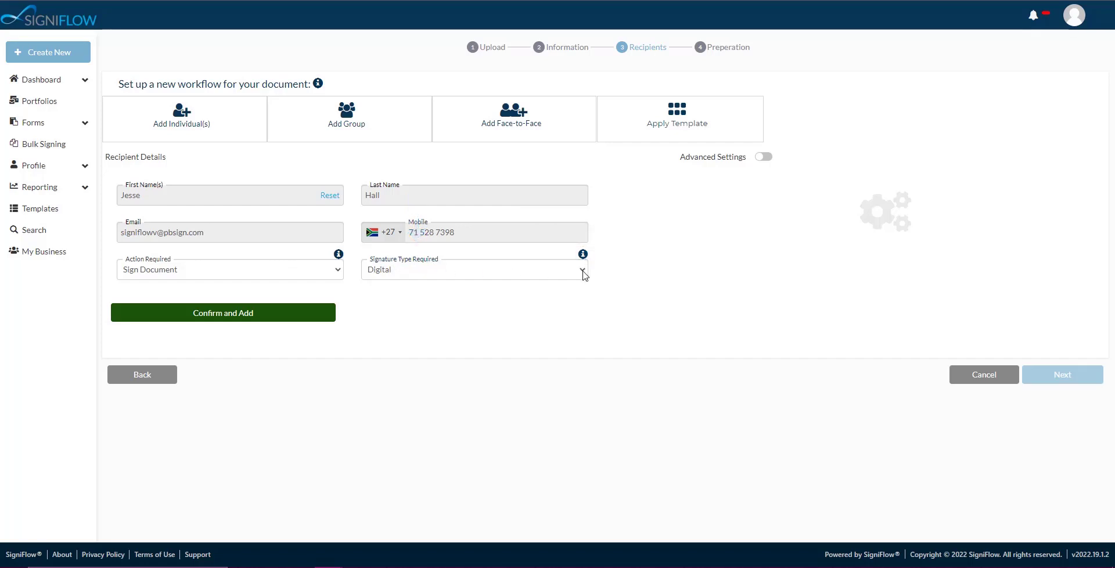
left_click(582, 271)
left_click(459, 294)
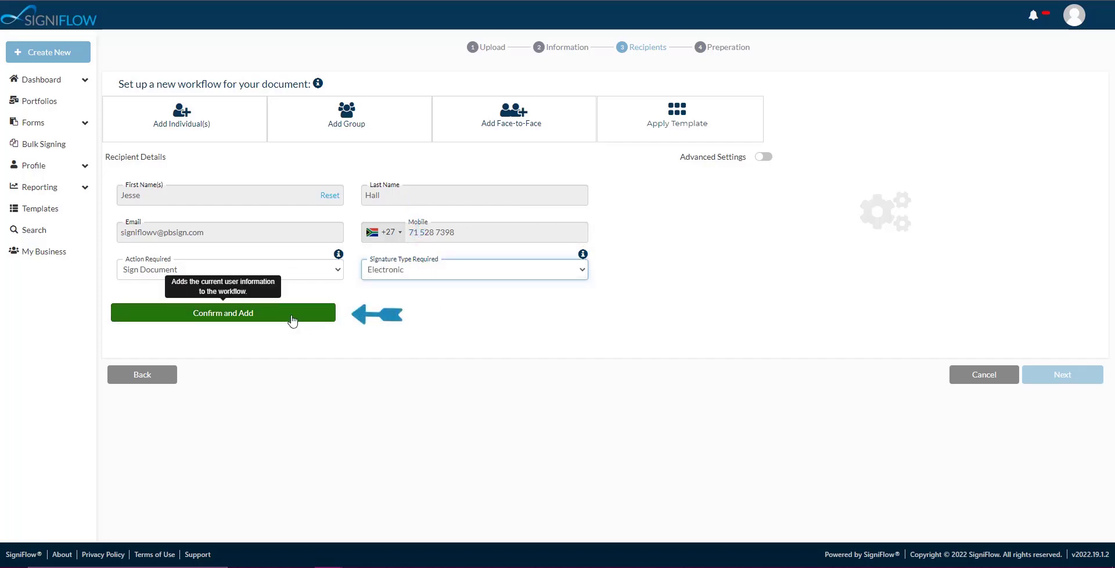
left_click(240, 317)
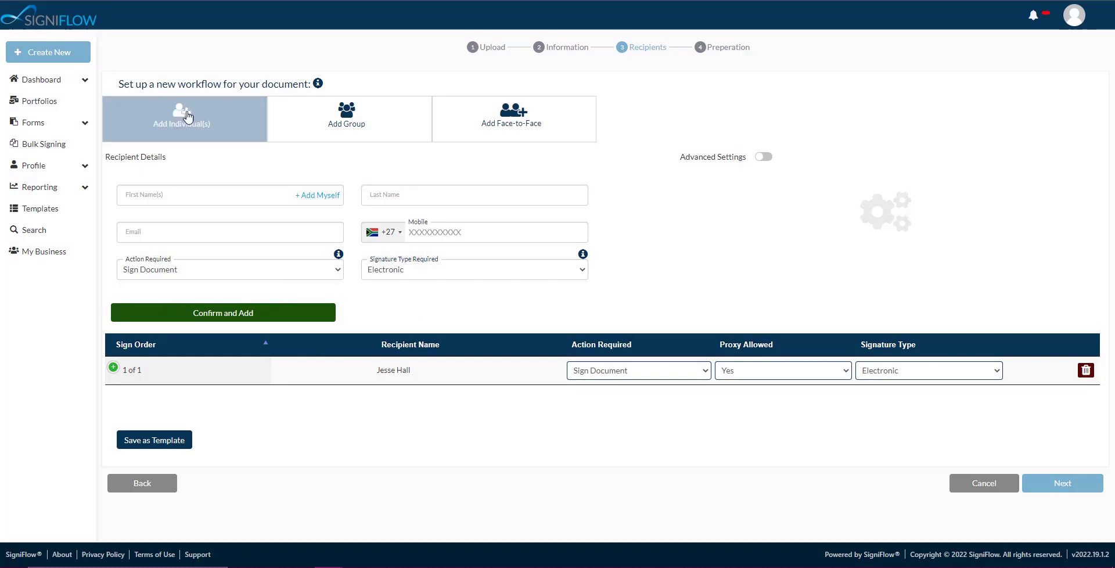
Fill in a second recipient from the saved contact suggested for "A" and set the required action to Approve Document.
left_click(151, 194)
type("A")
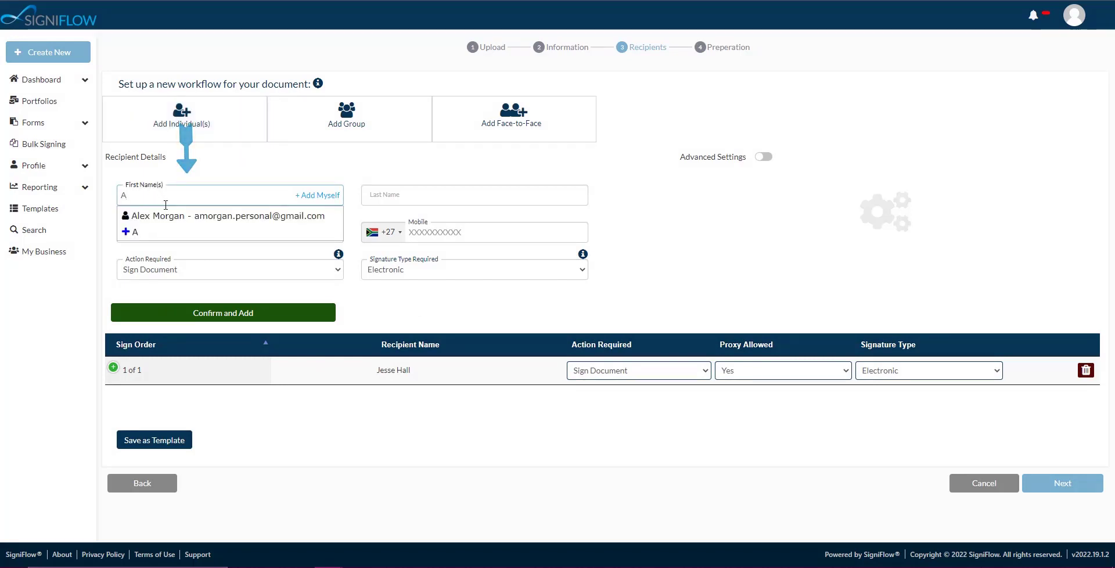
left_click(169, 216)
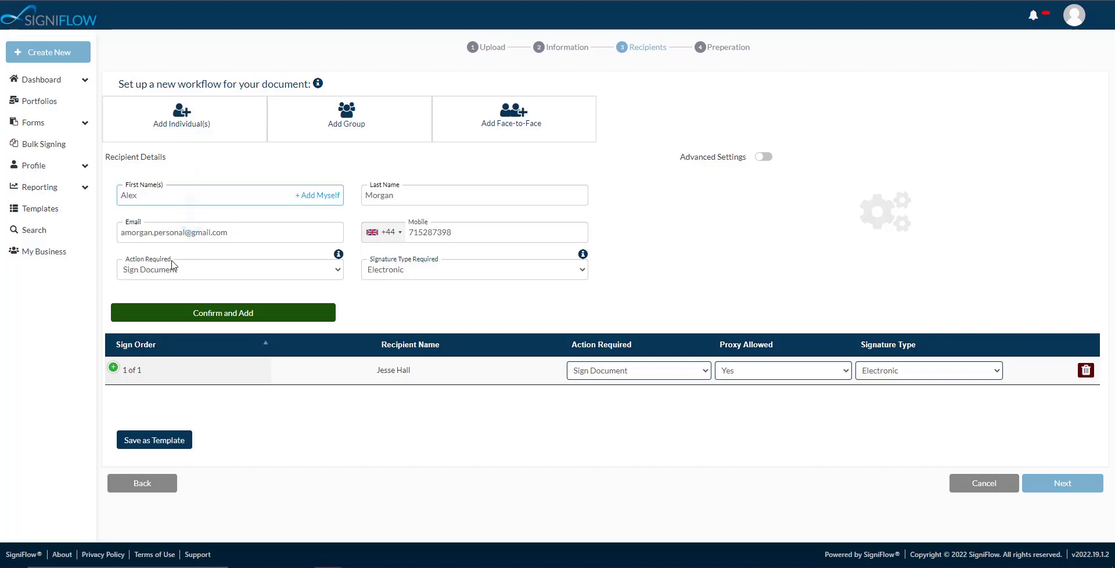
left_click(341, 267)
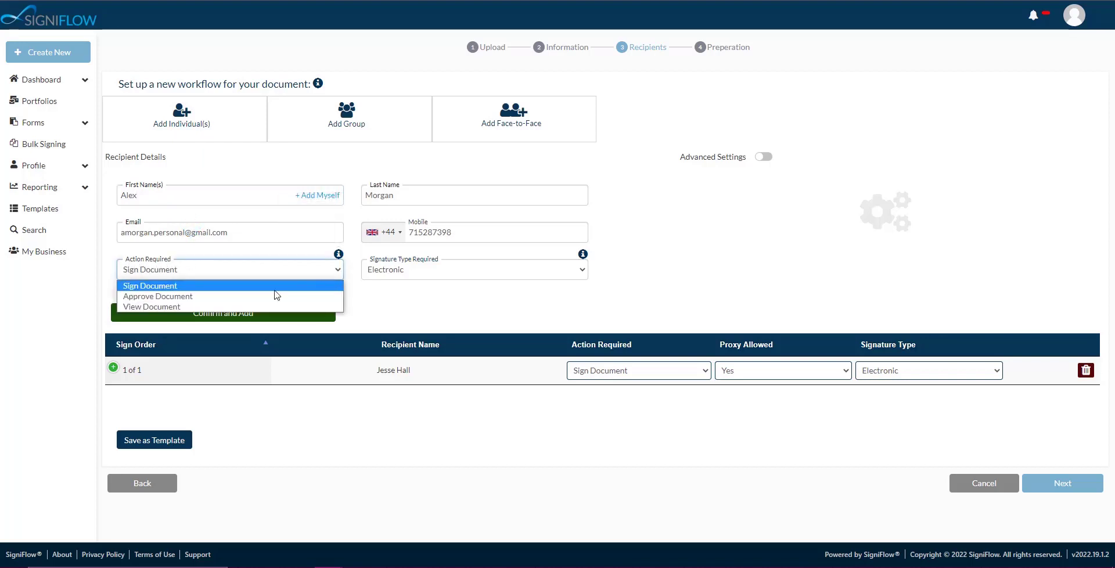
left_click(241, 294)
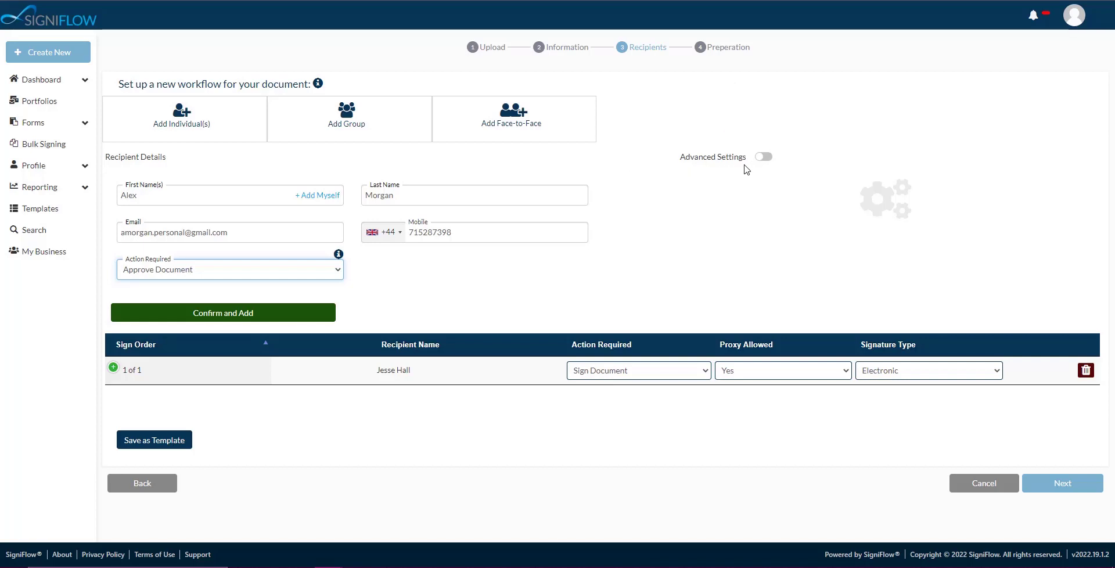
Enable Advanced Settings for the second recipient and choose Yes for Proxy Allowed.
left_click(761, 162)
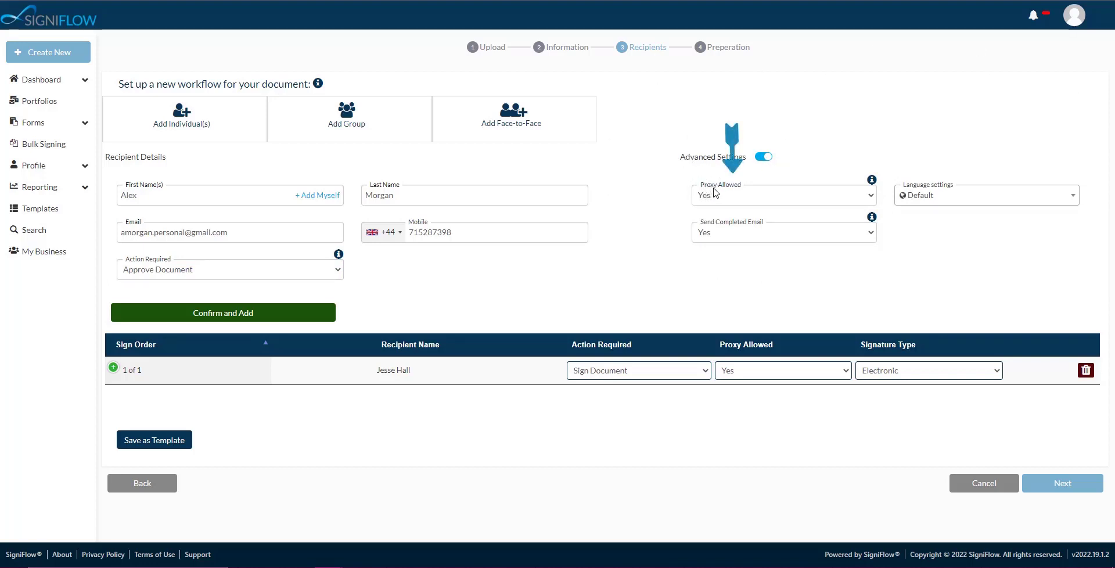
mouse_move(872, 181)
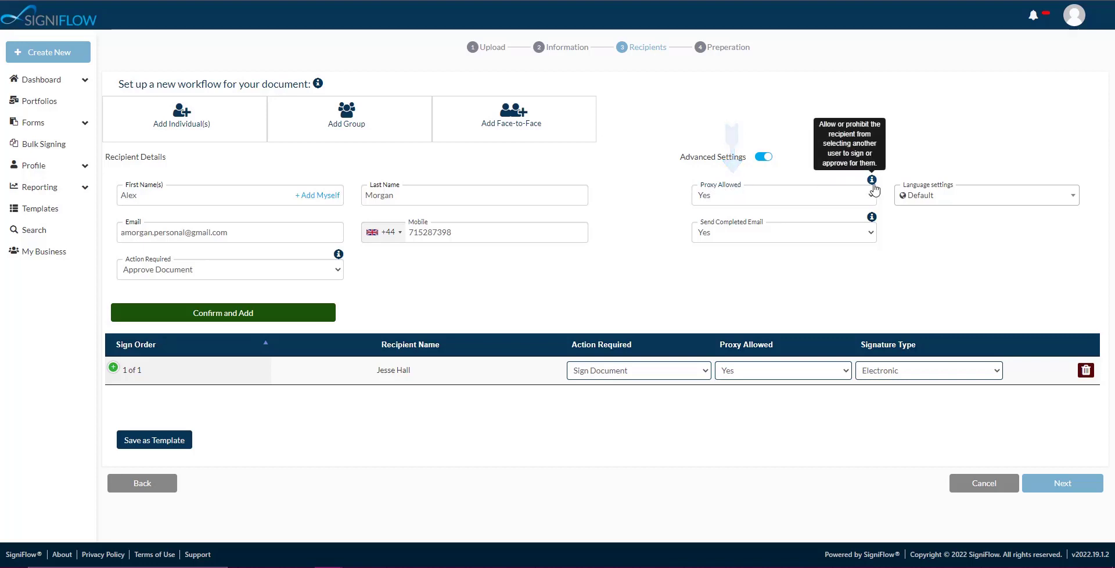
left_click(872, 194)
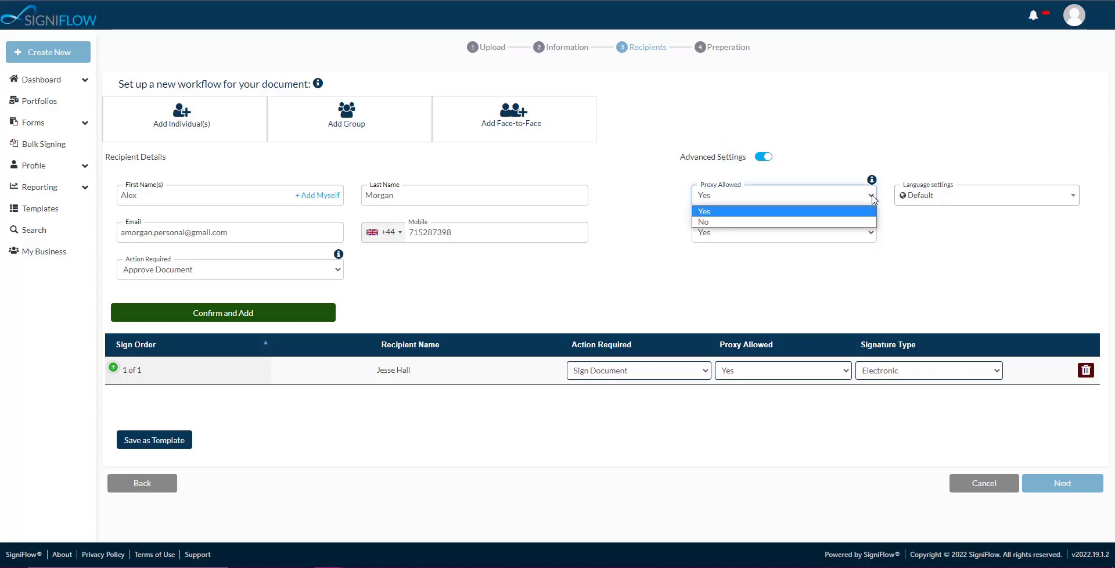
left_click(717, 212)
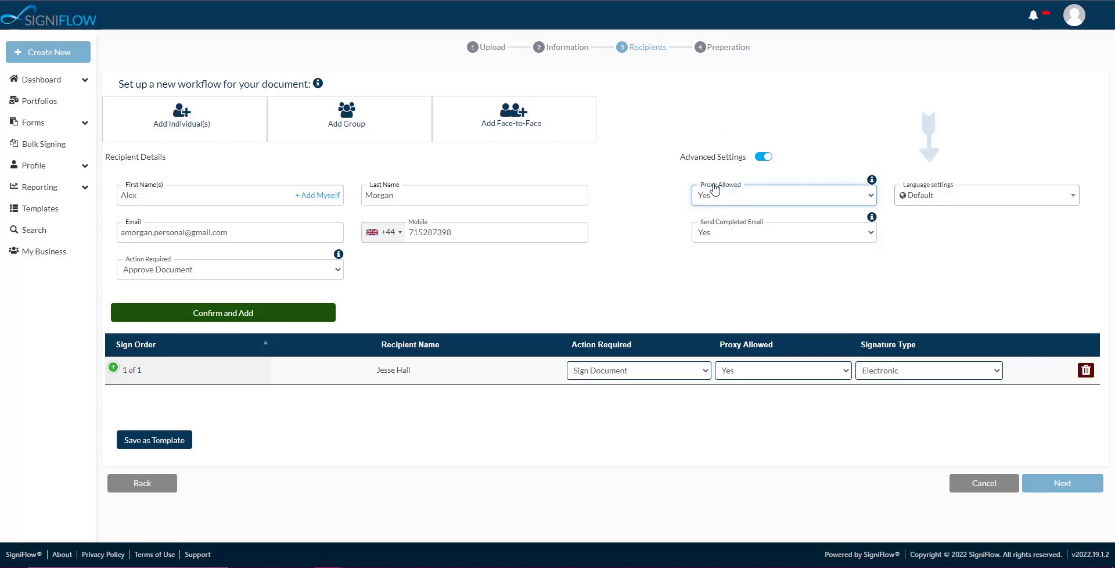
Leave the second recipient's language at Default and choose Yes for Send Completed Email.
left_click(1070, 196)
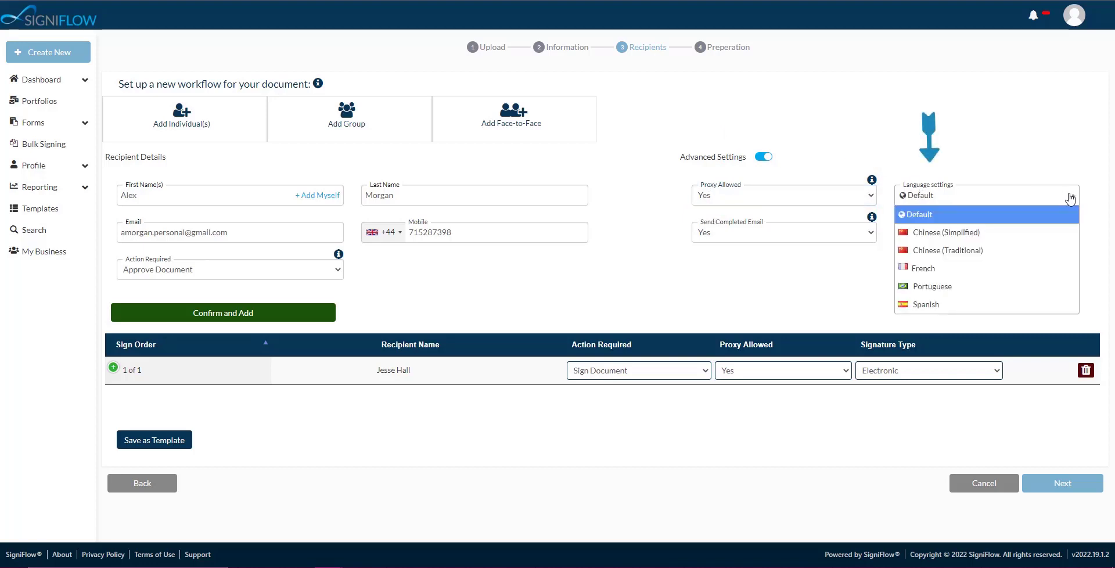
left_click(1070, 198)
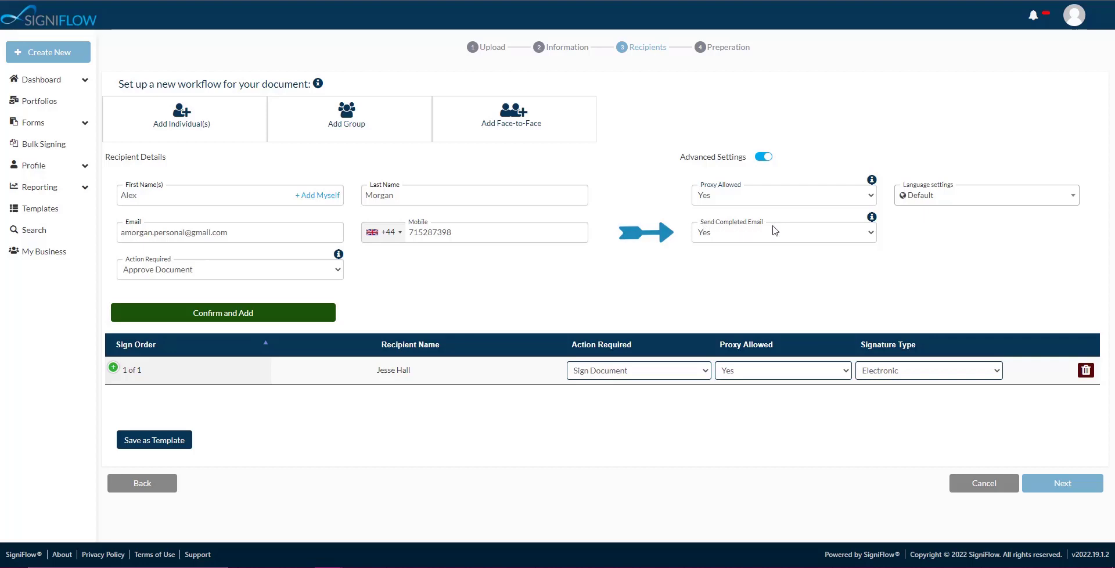
mouse_move(871, 219)
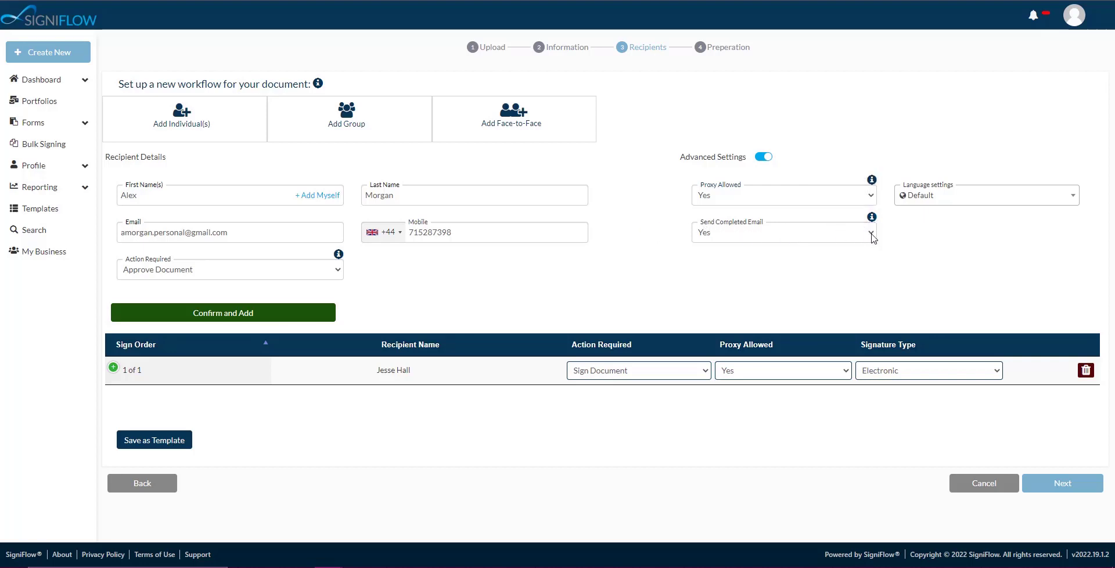
left_click(871, 234)
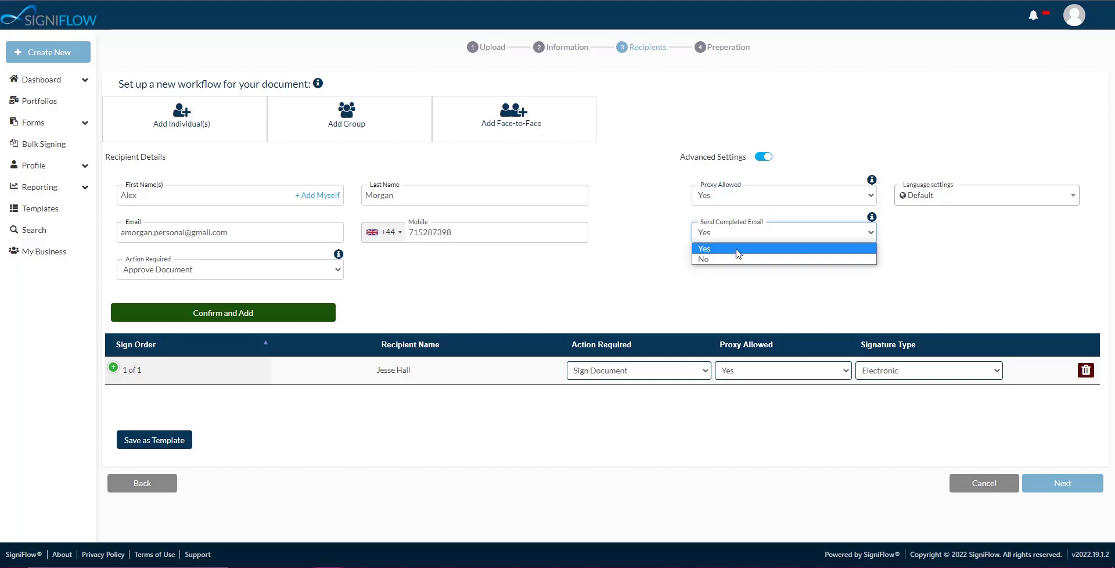
left_click(706, 250)
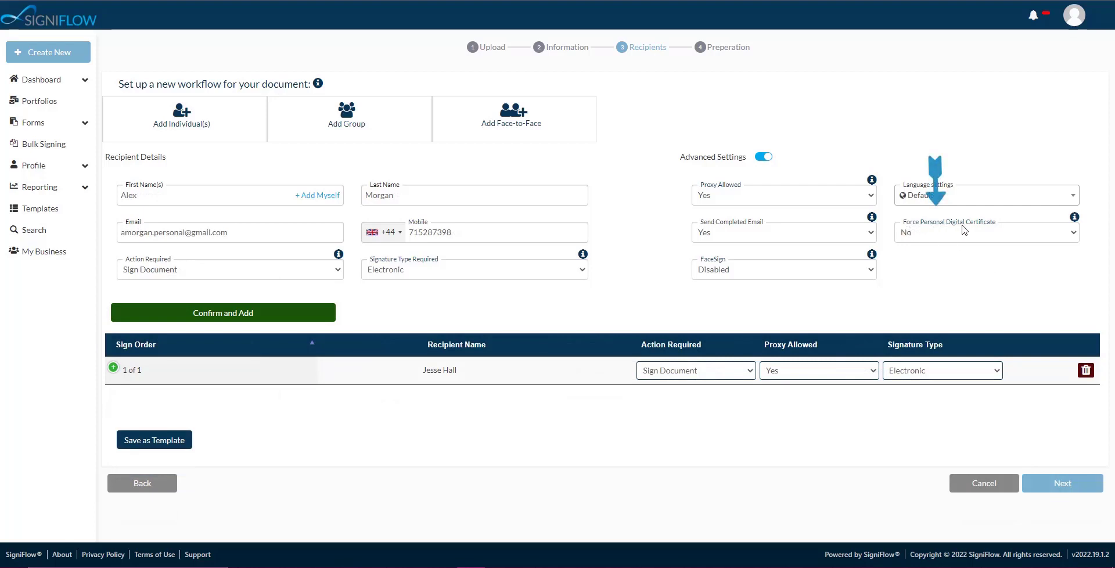
Choose No for Force Personal Digital Certificate in the recipient's advanced settings.
mouse_move(1074, 218)
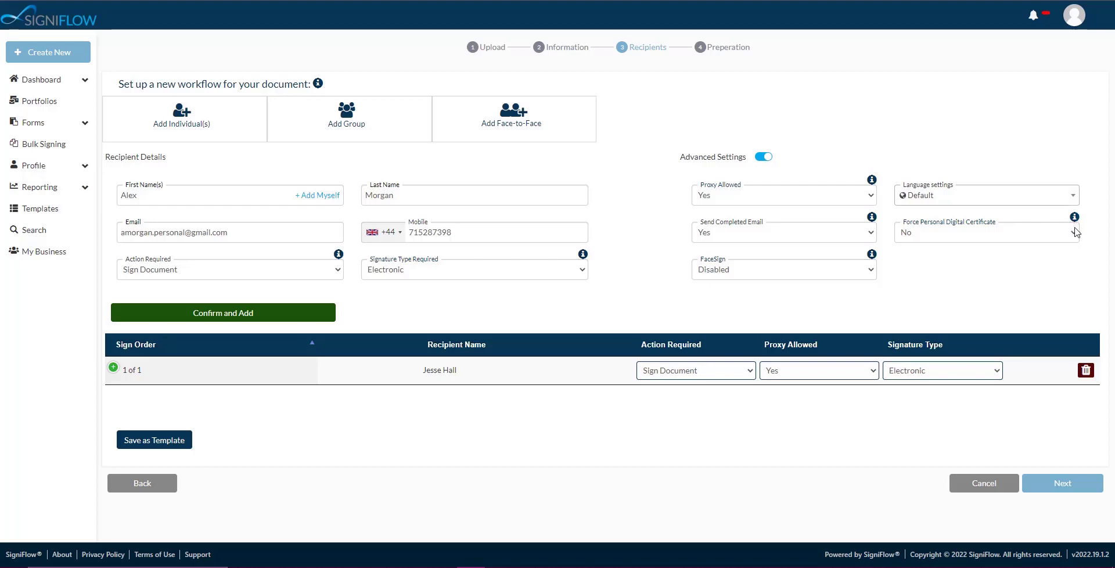
left_click(1075, 233)
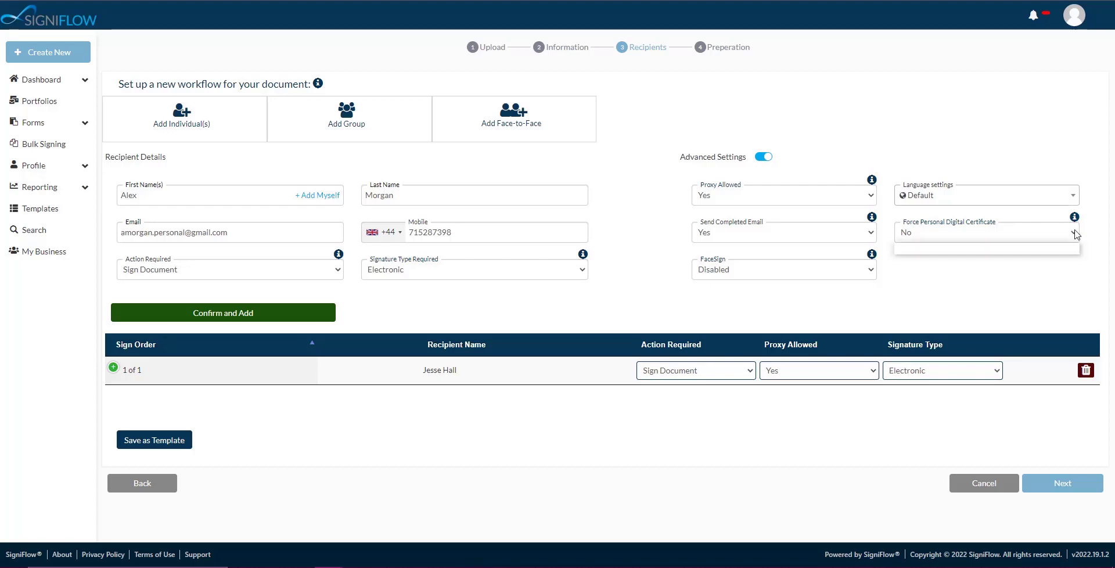
left_click(1044, 249)
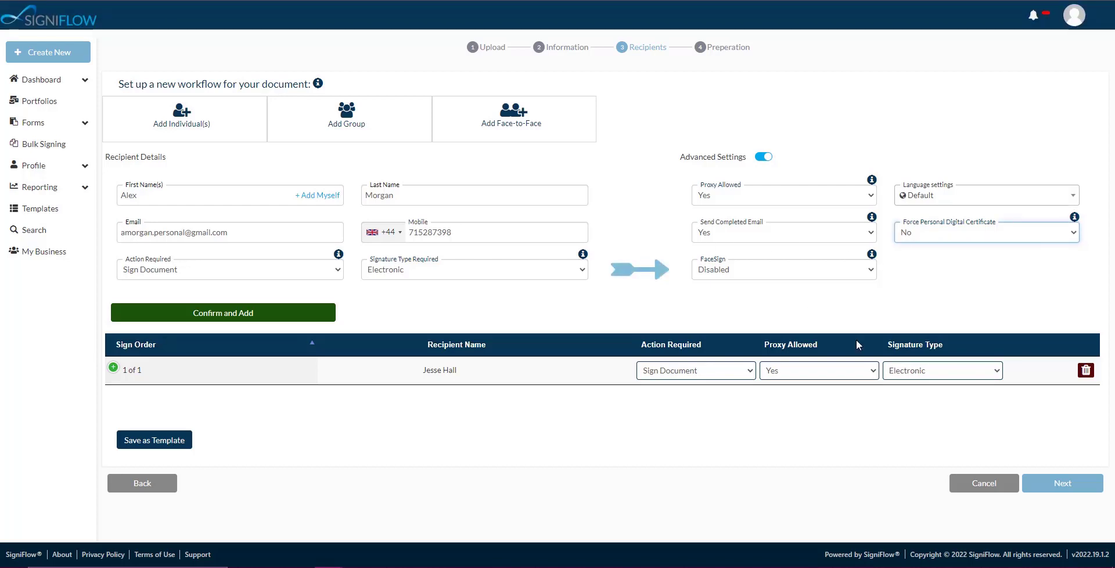
Review the available FaceSign options and read the explanation of the 2D selfie and 3D liveness modes.
mouse_move(873, 256)
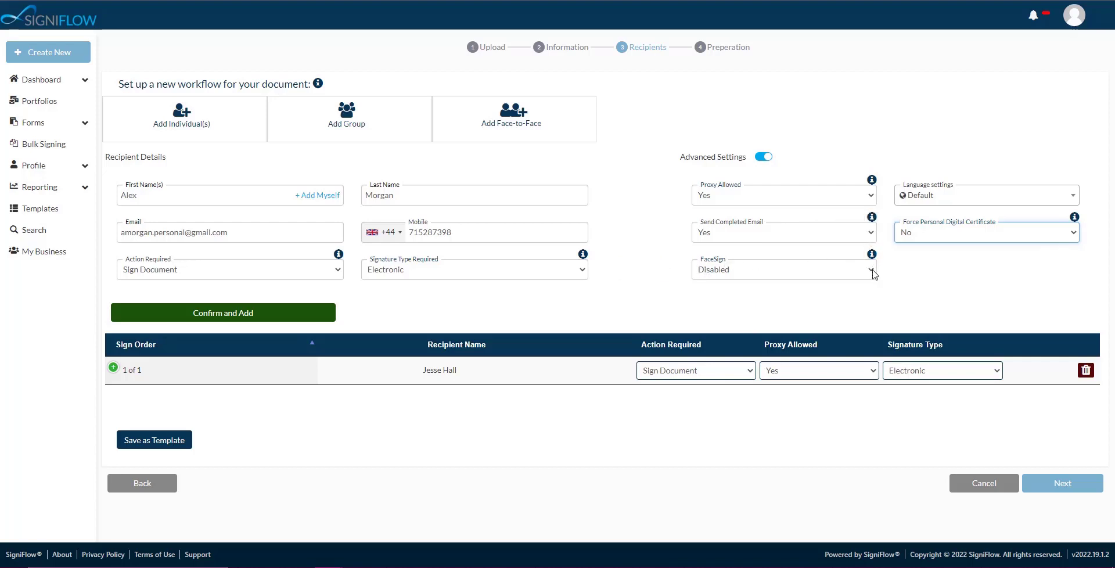
left_click(871, 270)
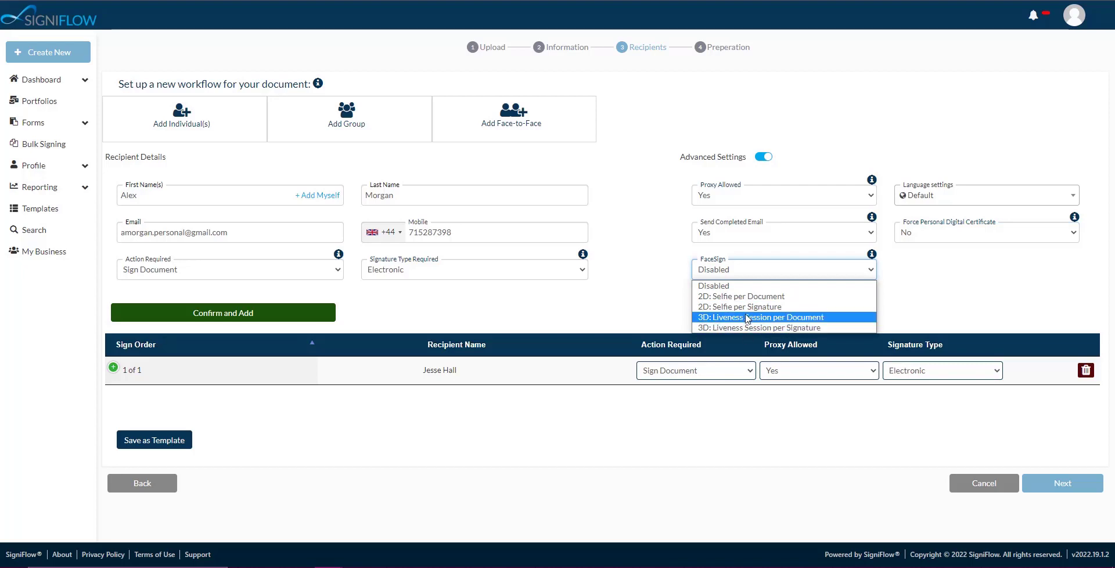
left_click(871, 268)
left_click(872, 254)
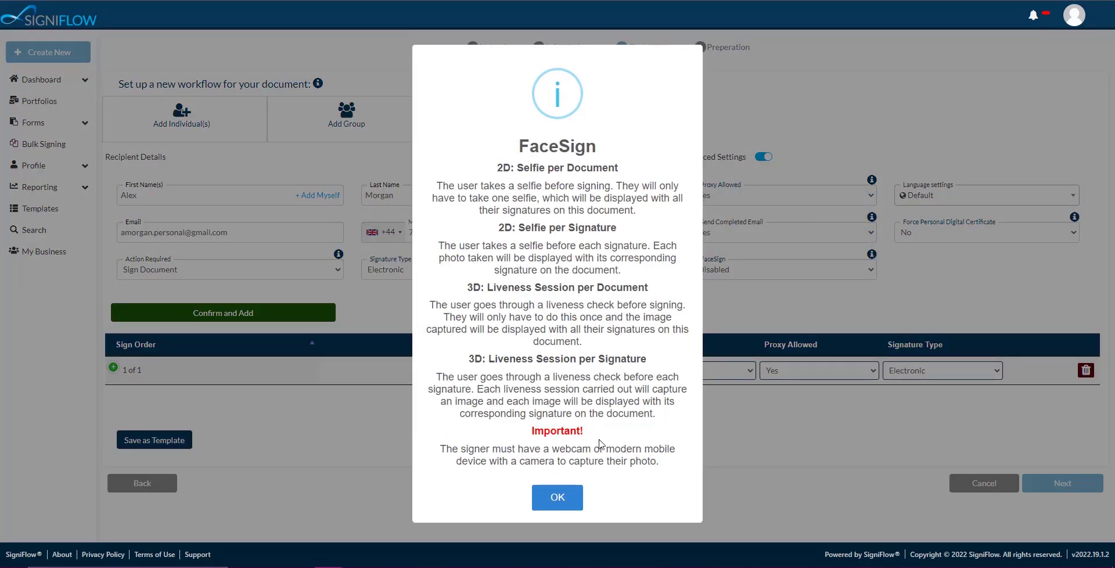
left_click(558, 497)
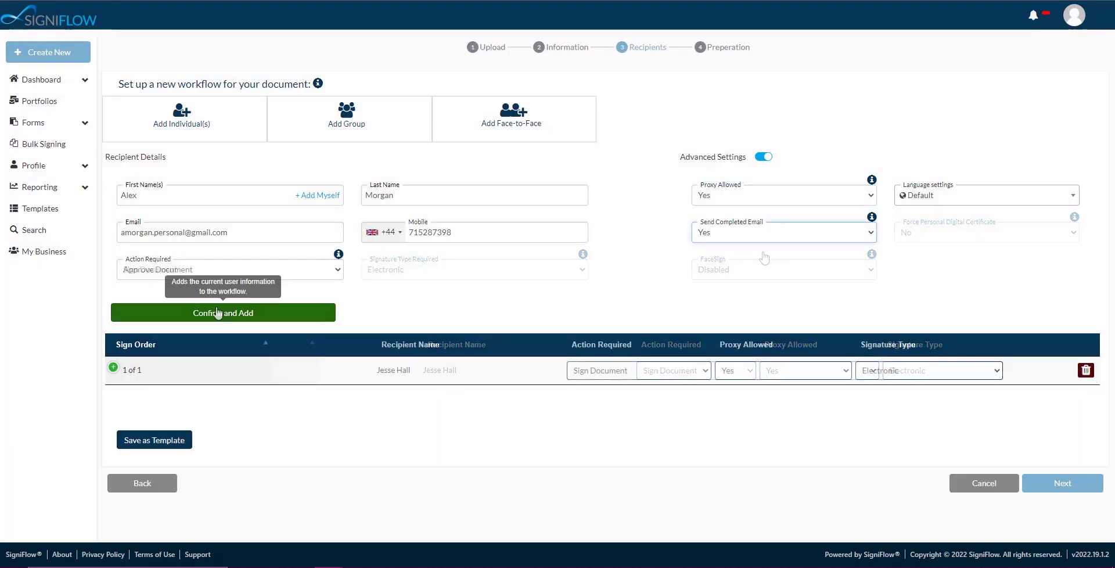
Confirm and add the second recipient to the workflow, and proceed to the document preparation stage.
left_click(218, 313)
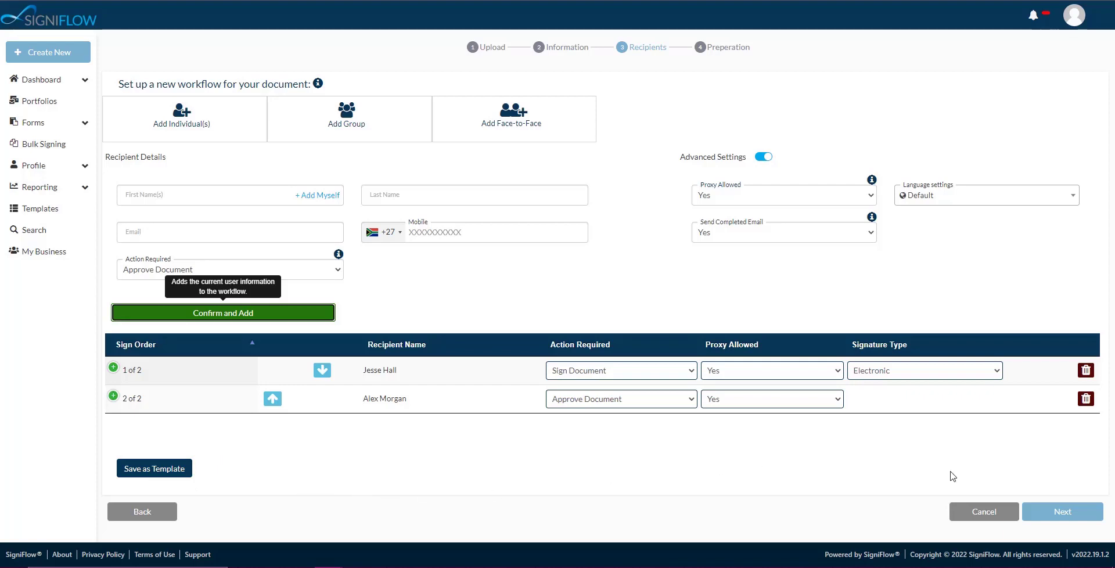
left_click(1037, 519)
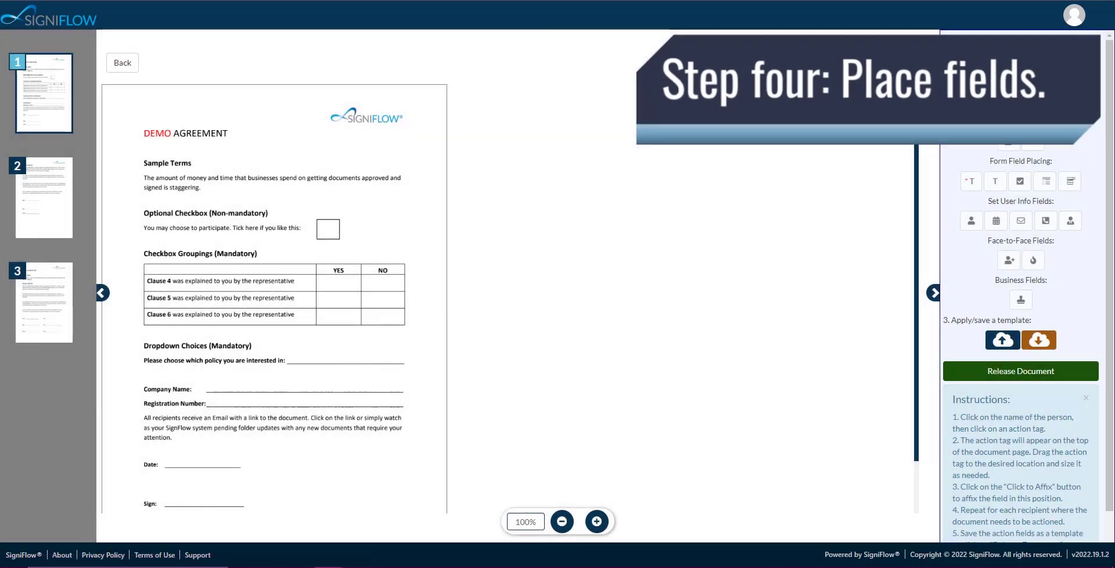
Affix a trial signature field for the first recipient just above the DEMO AGREEMENT heading on page 1, and remove it.
left_click(1011, 142)
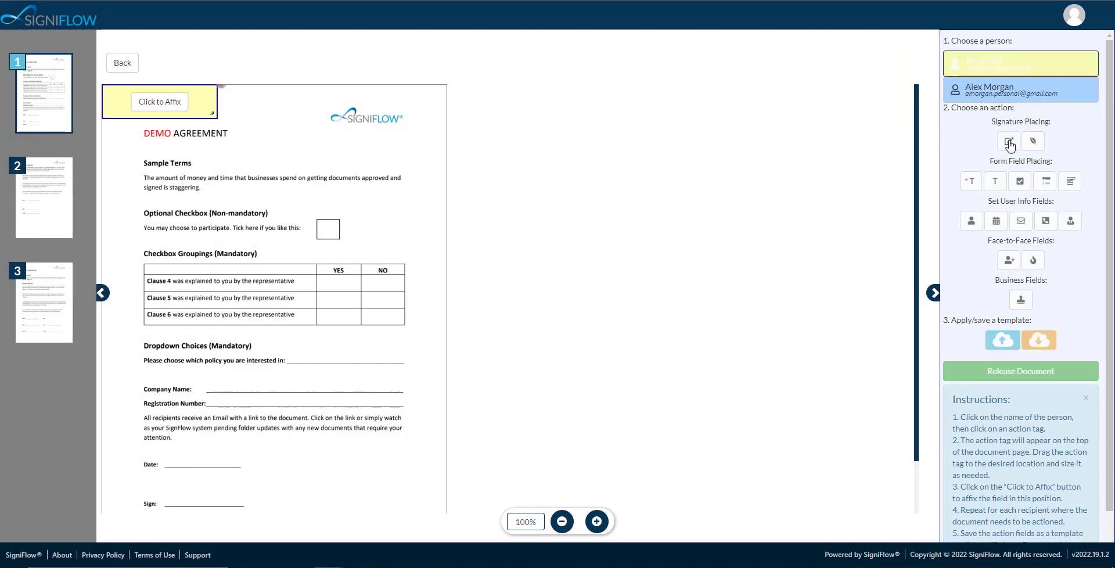
left_click_drag(197, 94, 222, 108)
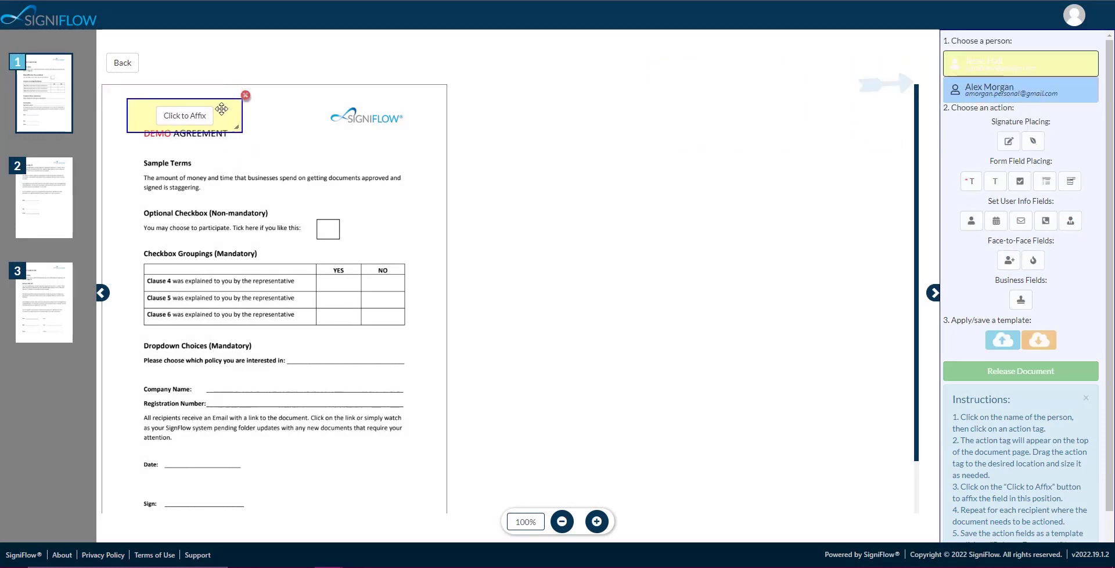
left_click(185, 116)
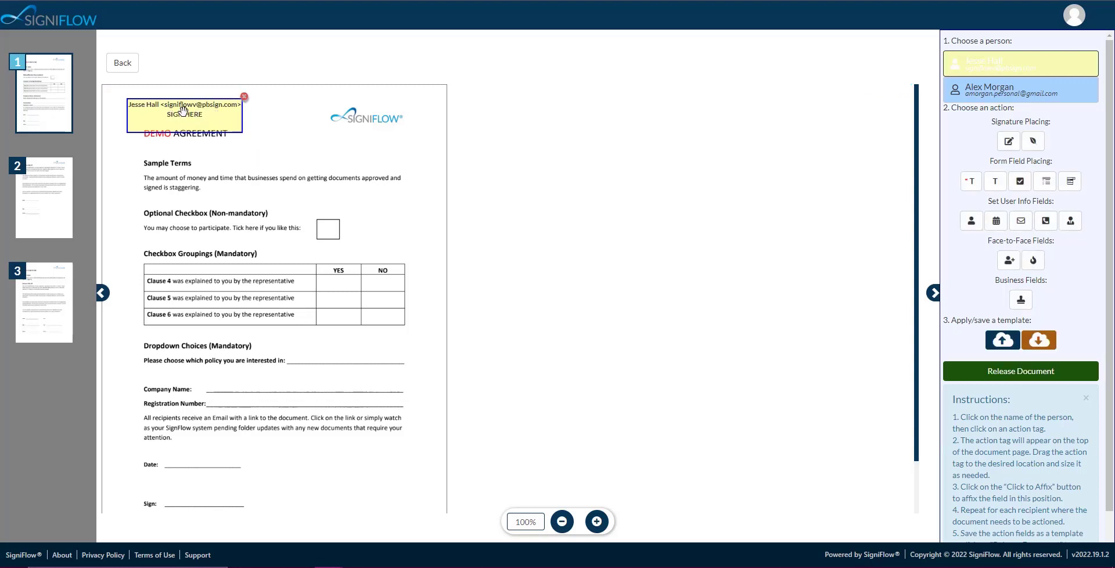
left_click(244, 97)
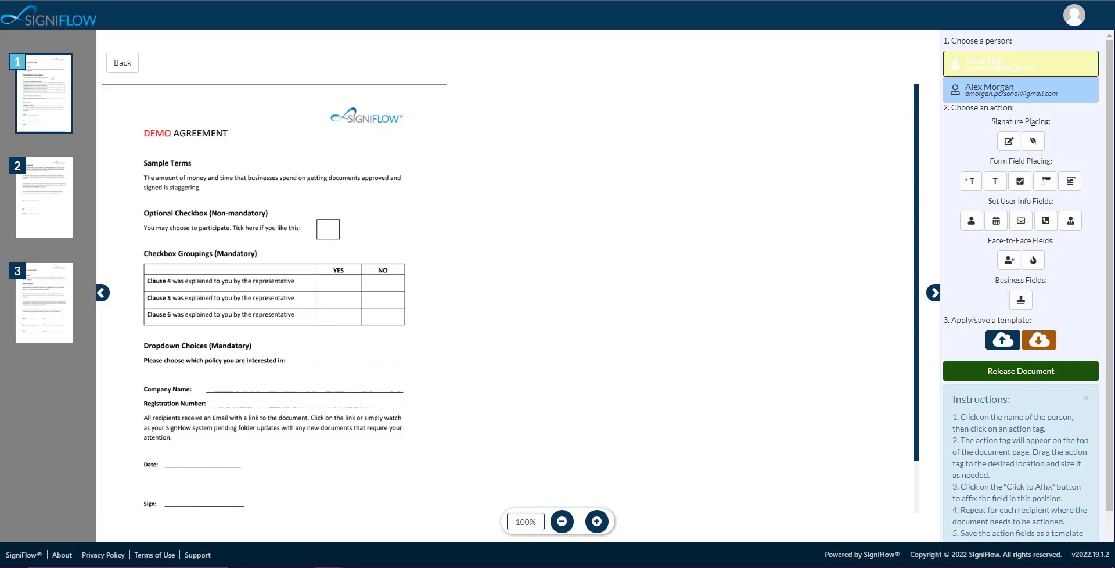
Affix a signature field for the first recipient on the Sign line of page 1, and remove it.
left_click(1008, 141)
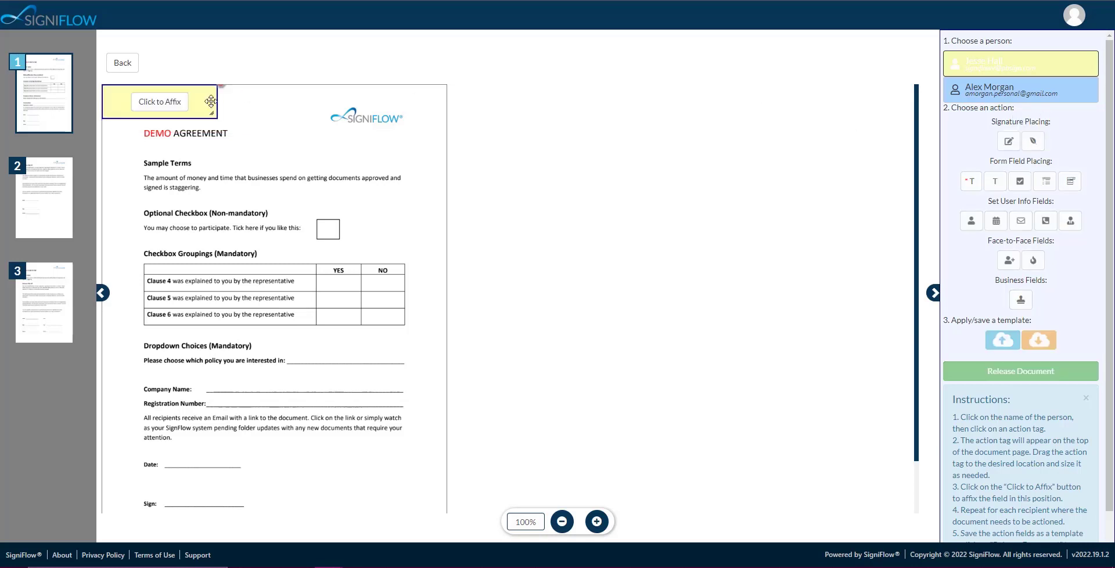
left_click_drag(210, 101, 264, 488)
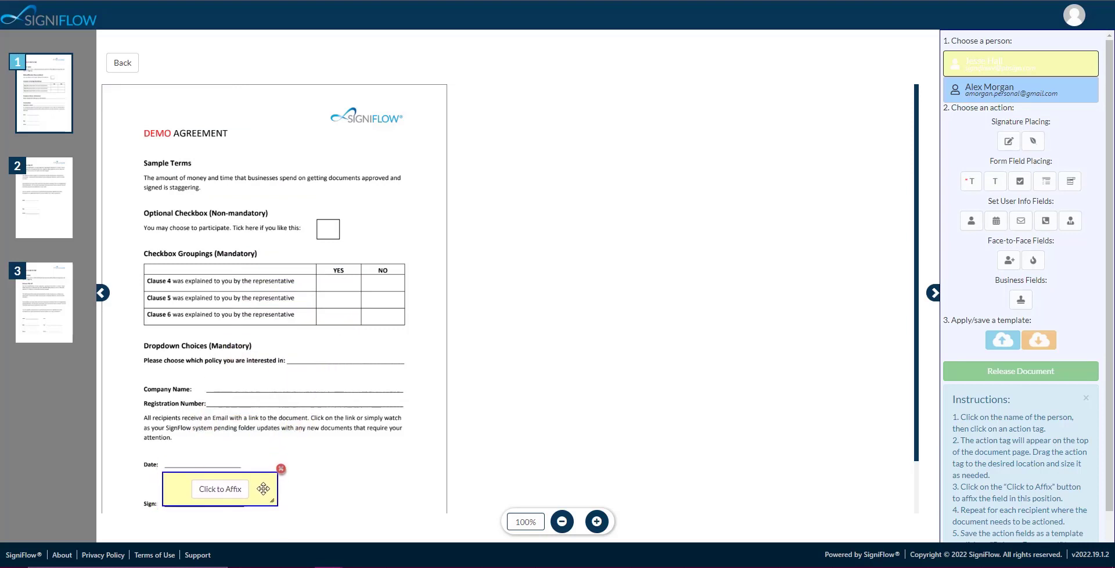
left_click(217, 490)
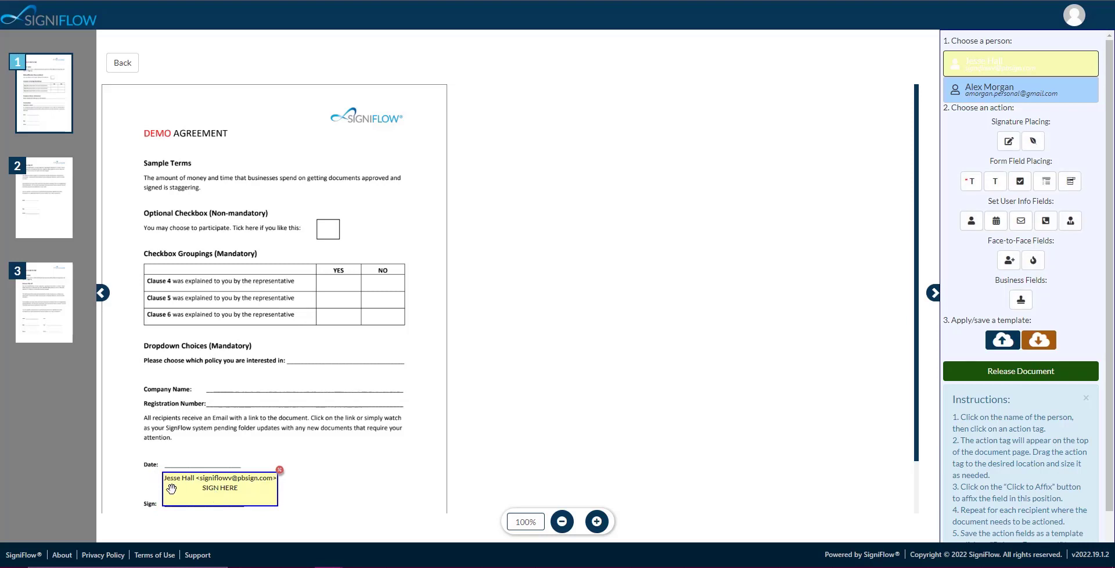
left_click(279, 472)
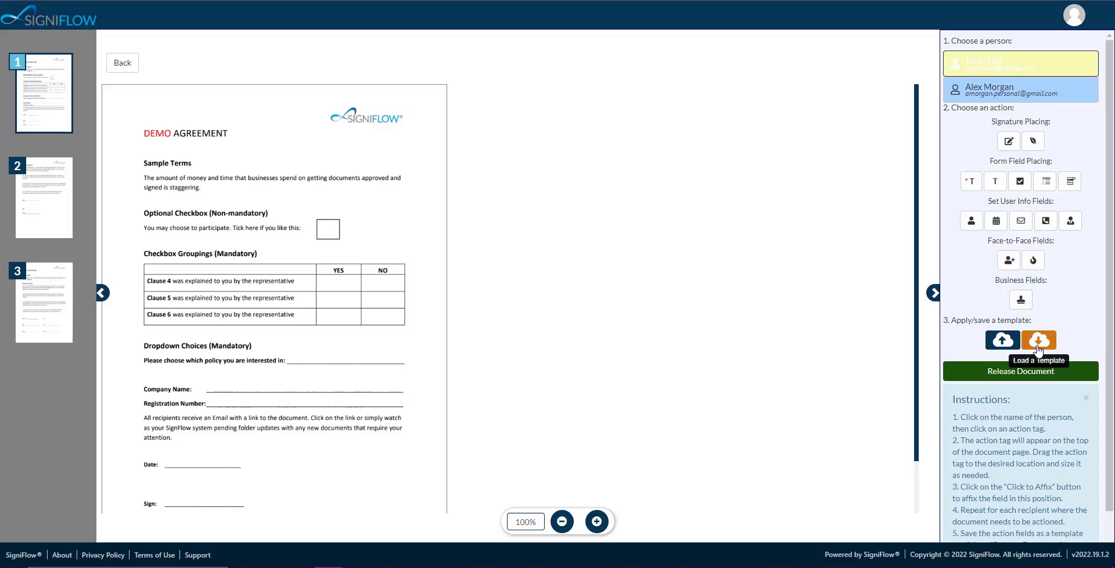
Load the document template "Custom Agreement Contract - 2 Signers." to place the fields on the document.
left_click(1037, 342)
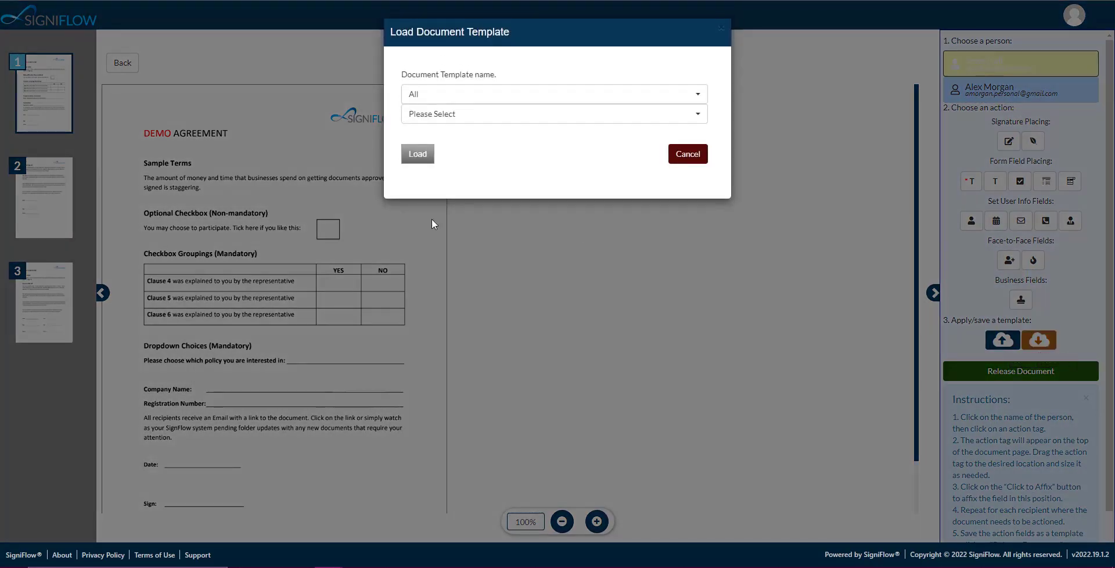
left_click(506, 115)
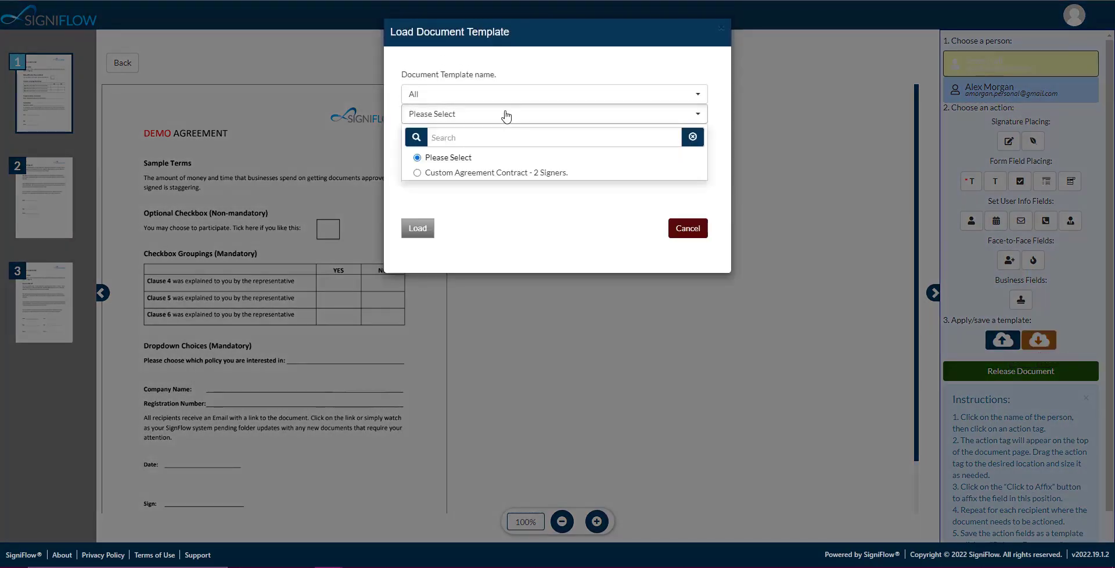
left_click(468, 172)
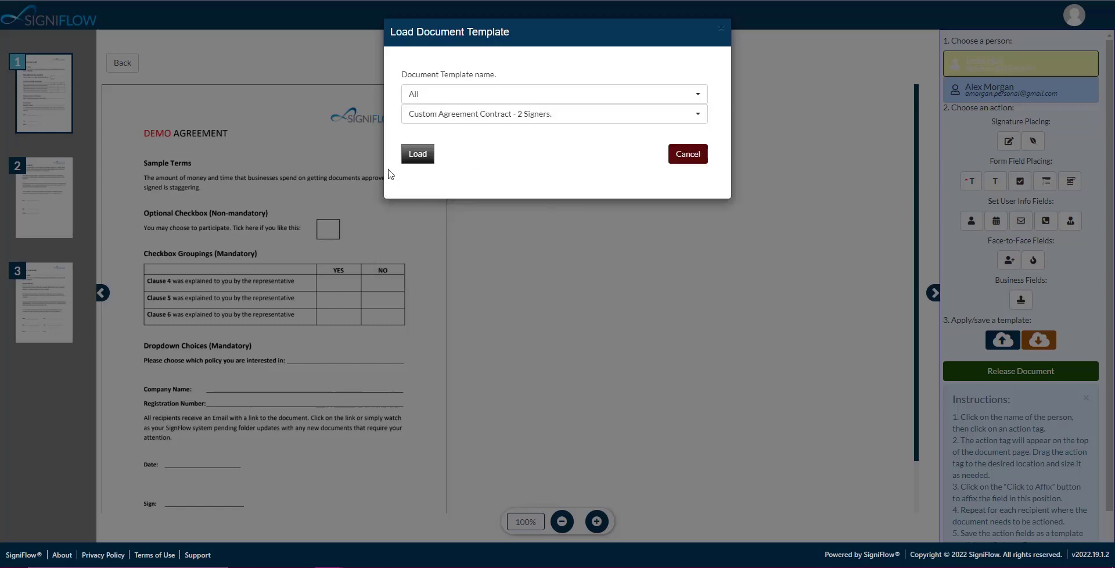
left_click(415, 154)
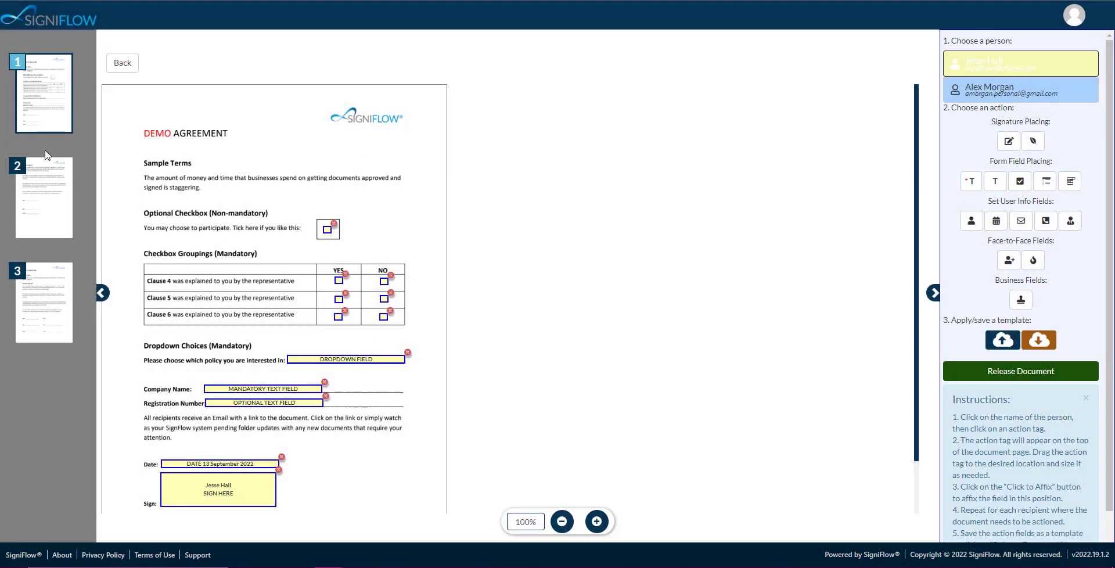
Check the placed fields on page 1 and release the document.
scroll(268, 127, "down", 1)
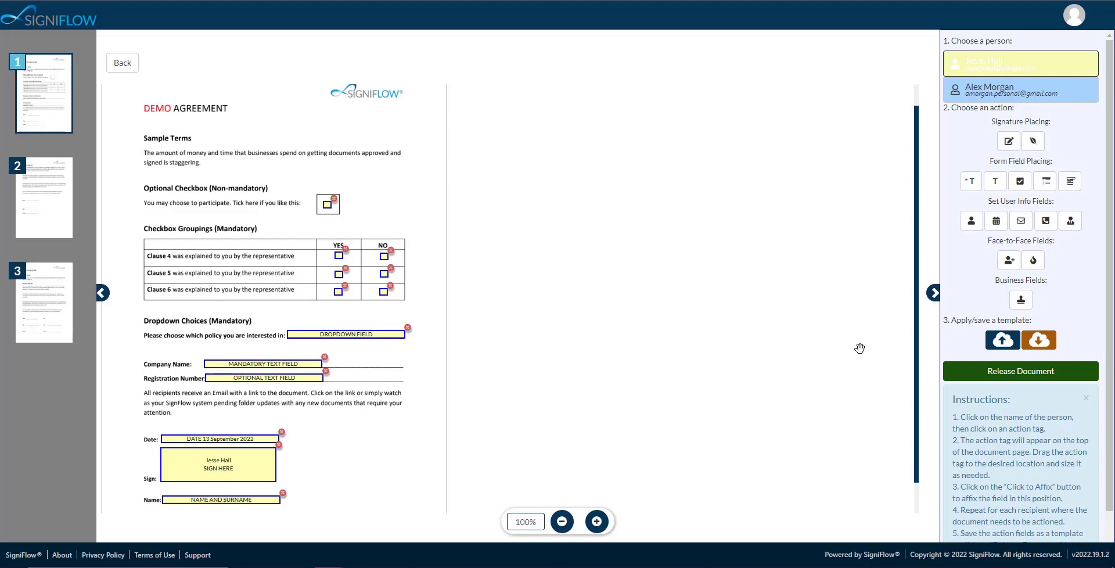
left_click(1020, 371)
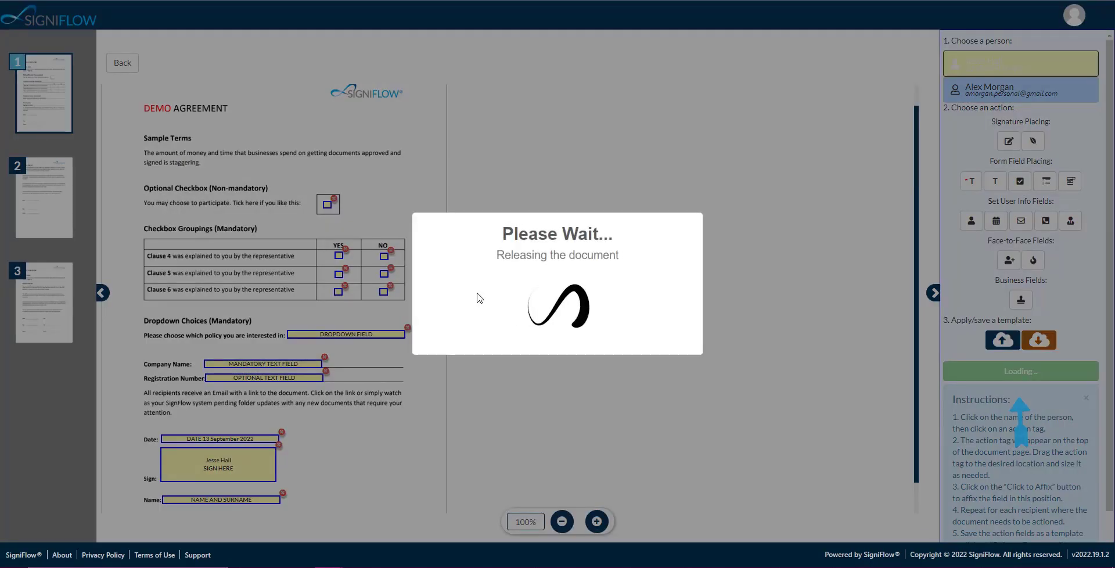